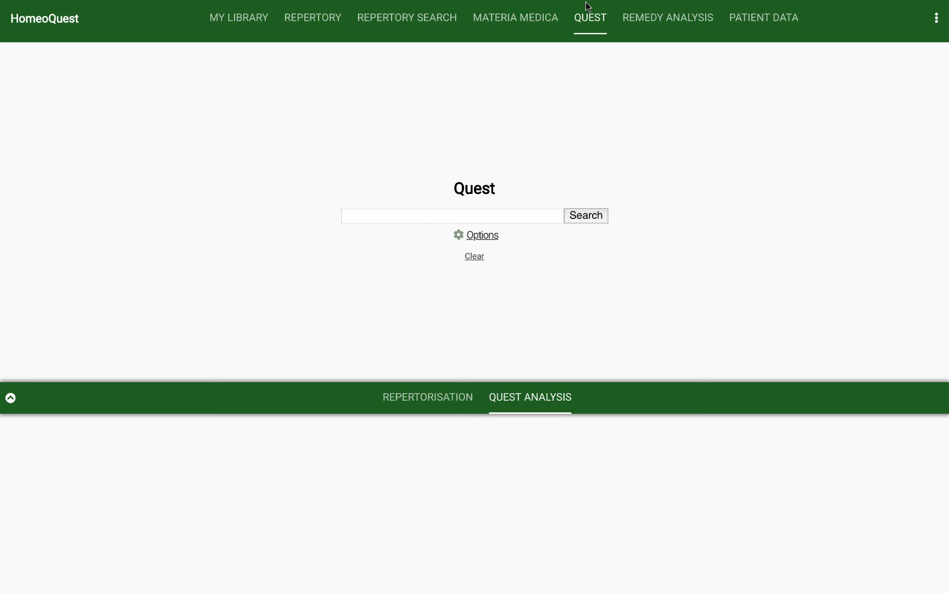
Step: Run a Quest search for "grief silent" with 11 repertories and all materia medica books selected in the search options
{"action": "left_click", "coordinate": [430, 210]}
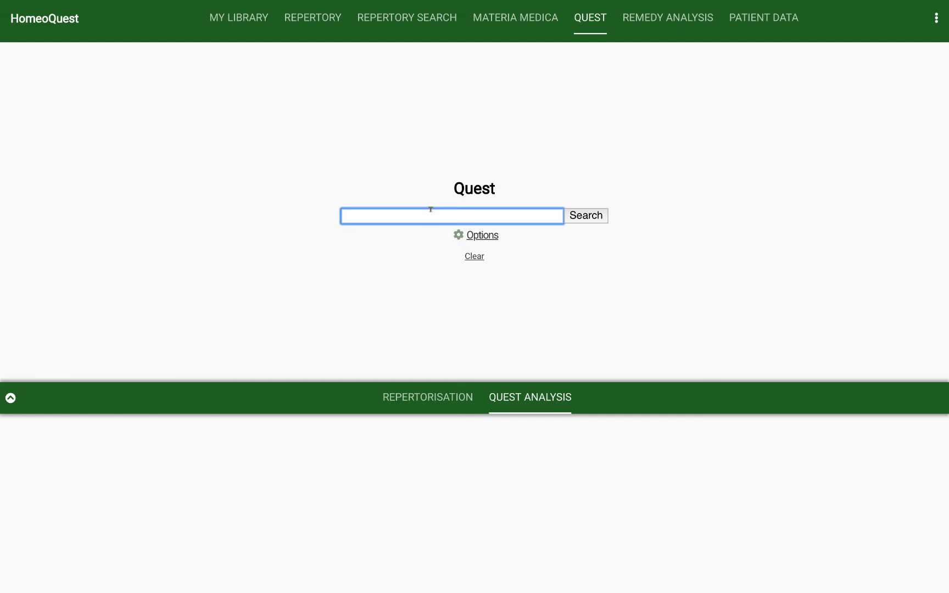
{"action": "type", "text": "grief silent"}
{"action": "left_click", "coordinate": [494, 236]}
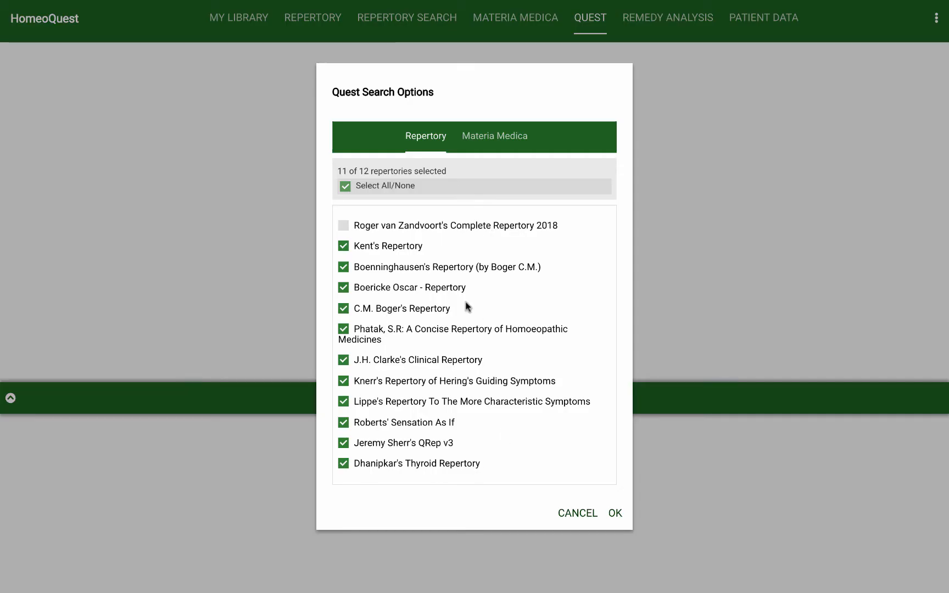
{"action": "left_click", "coordinate": [514, 137]}
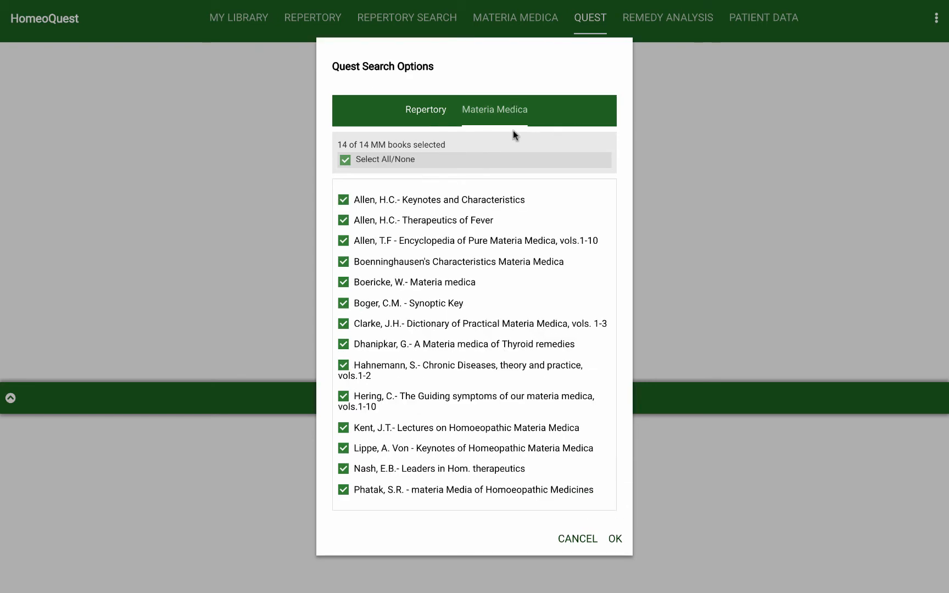
{"action": "left_click", "coordinate": [615, 540]}
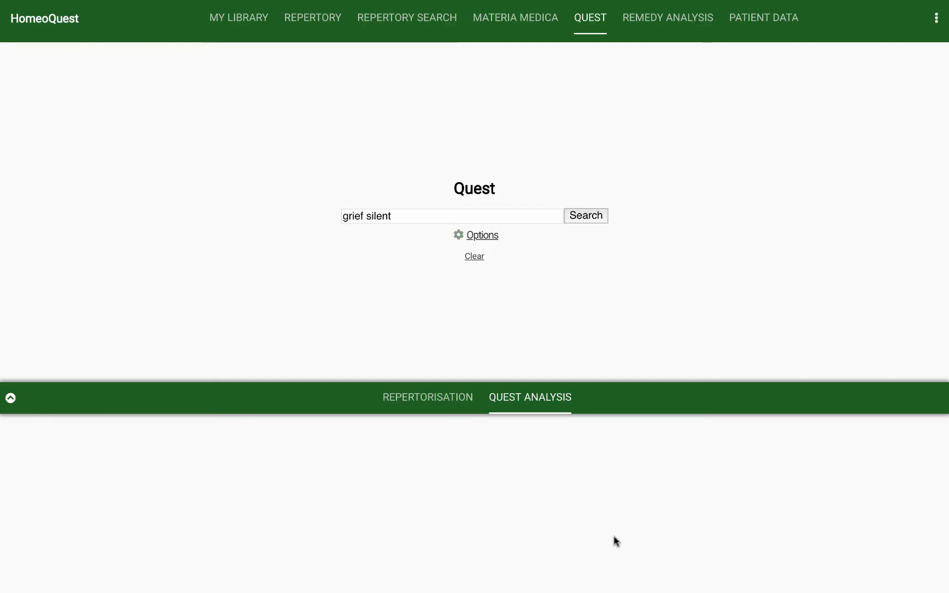
{"action": "left_click", "coordinate": [595, 217]}
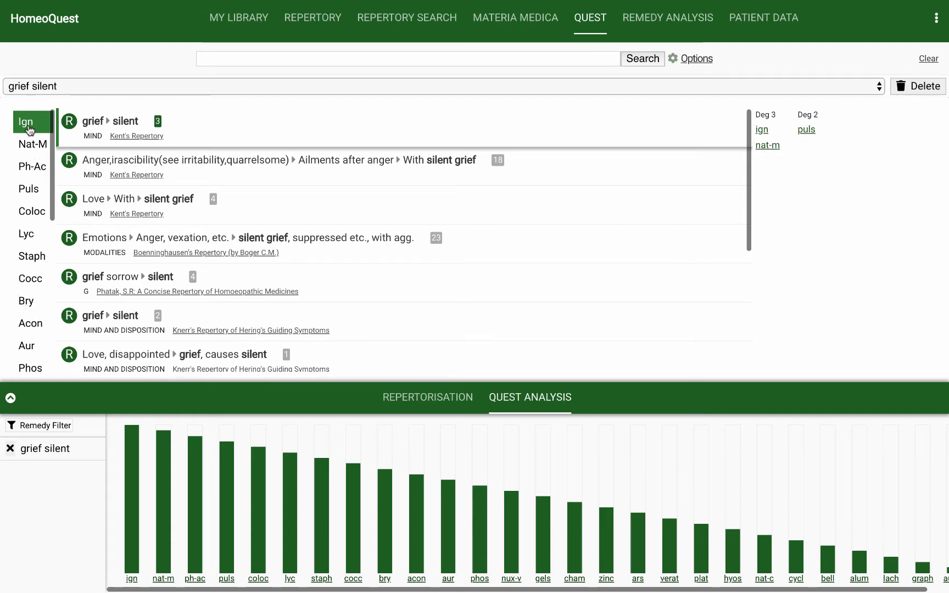
Step: Examine the repertory rubrics and materia medica passages found for Ign under the grief silent search
{"action": "left_click", "coordinate": [29, 129]}
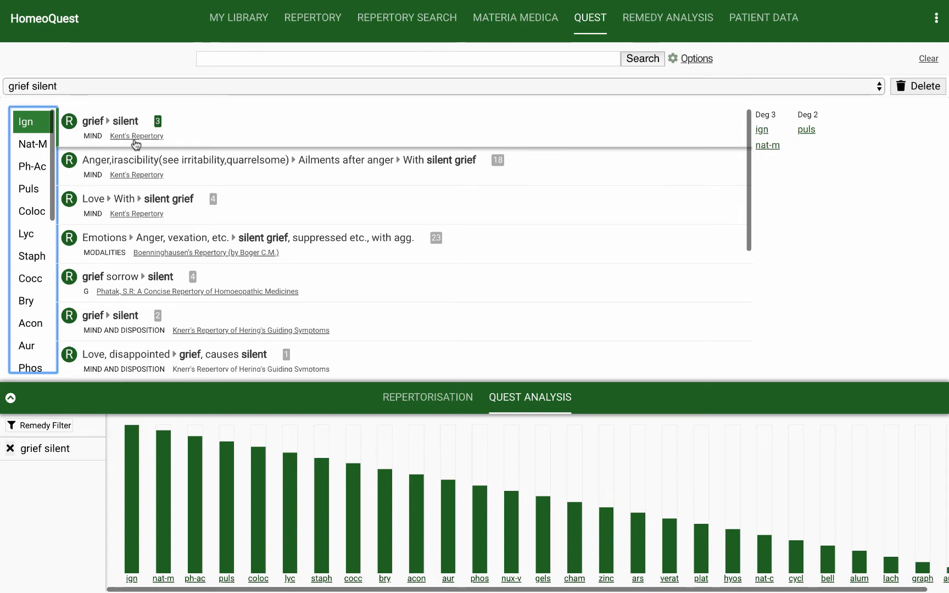
{"action": "scroll", "coordinate": [165, 225], "scroll_direction": "down", "scroll_amount": 1}
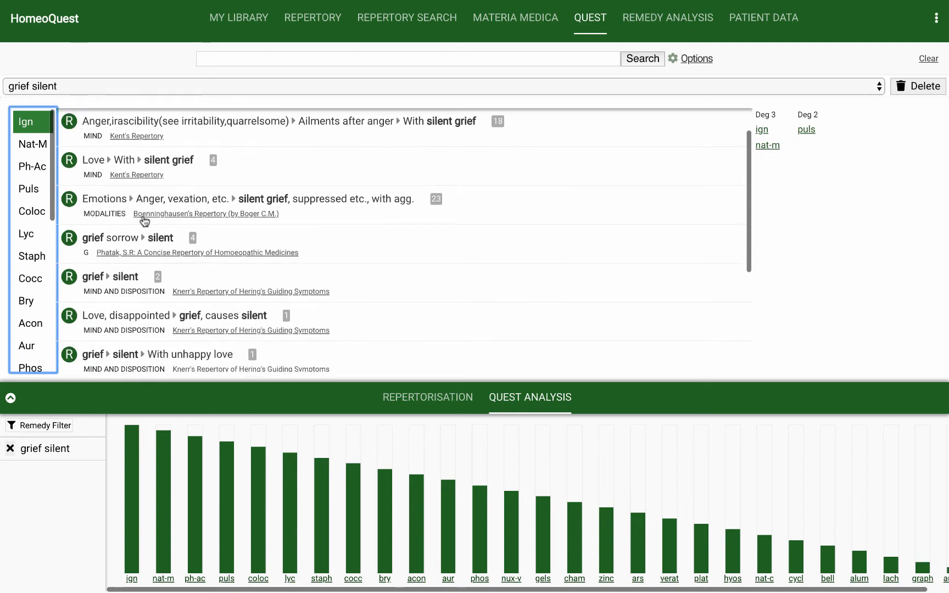
{"action": "scroll", "coordinate": [187, 226], "scroll_direction": "down", "scroll_amount": 3}
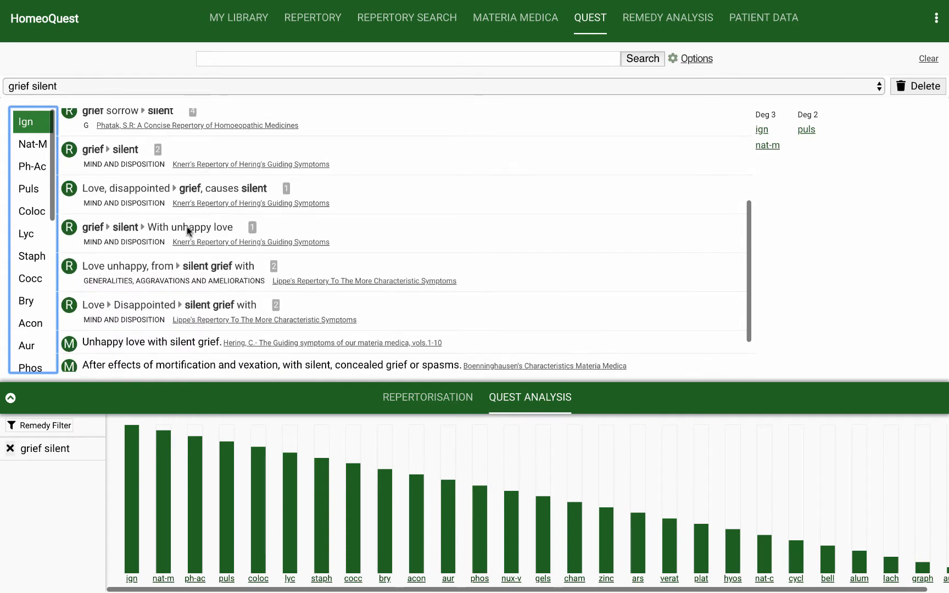
{"action": "scroll", "coordinate": [243, 173], "scroll_direction": "down", "scroll_amount": 1}
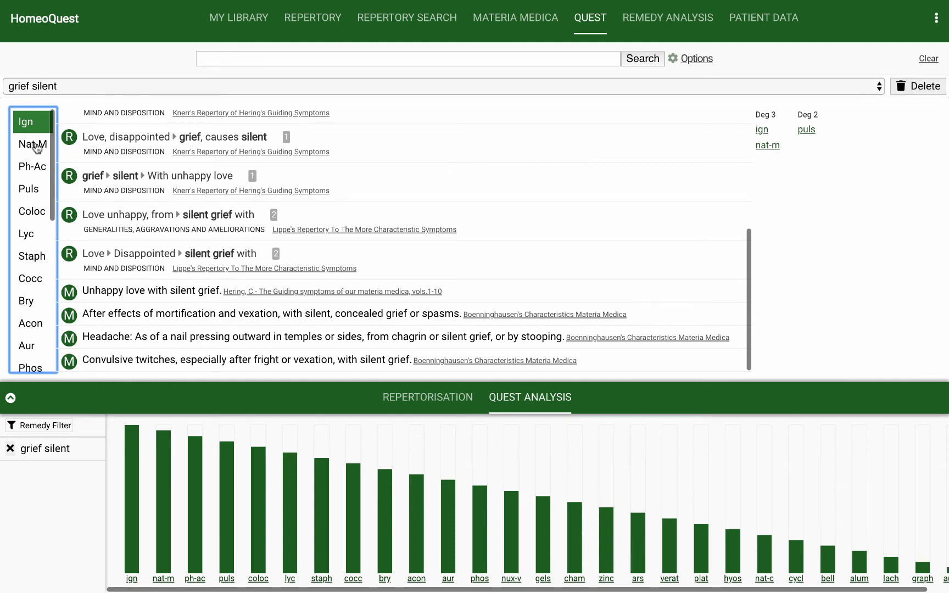
Step: Compare the grief silent entries for the remedies Nat-M, Coloc and Lyc
{"action": "left_click", "coordinate": [36, 147]}
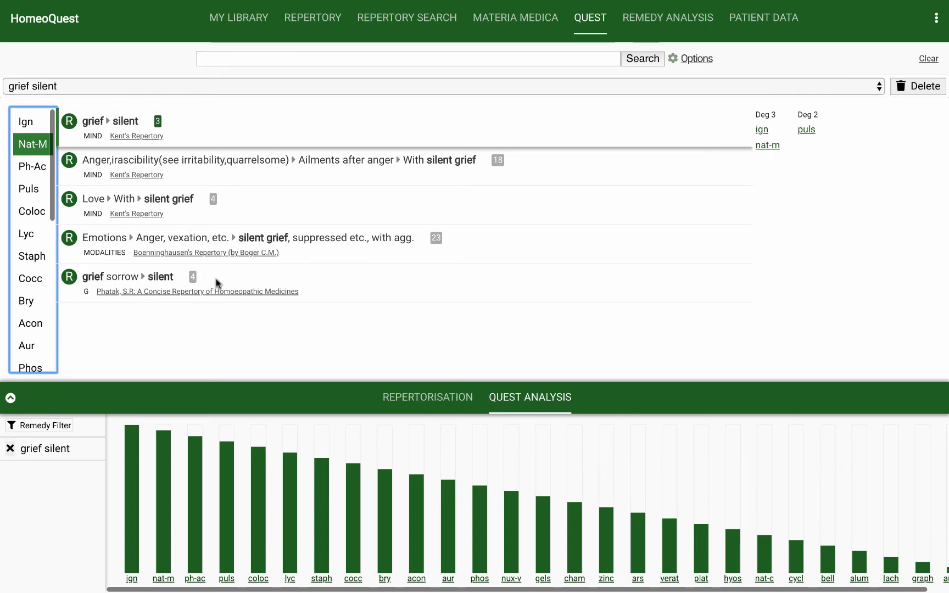
{"action": "left_click", "coordinate": [188, 128]}
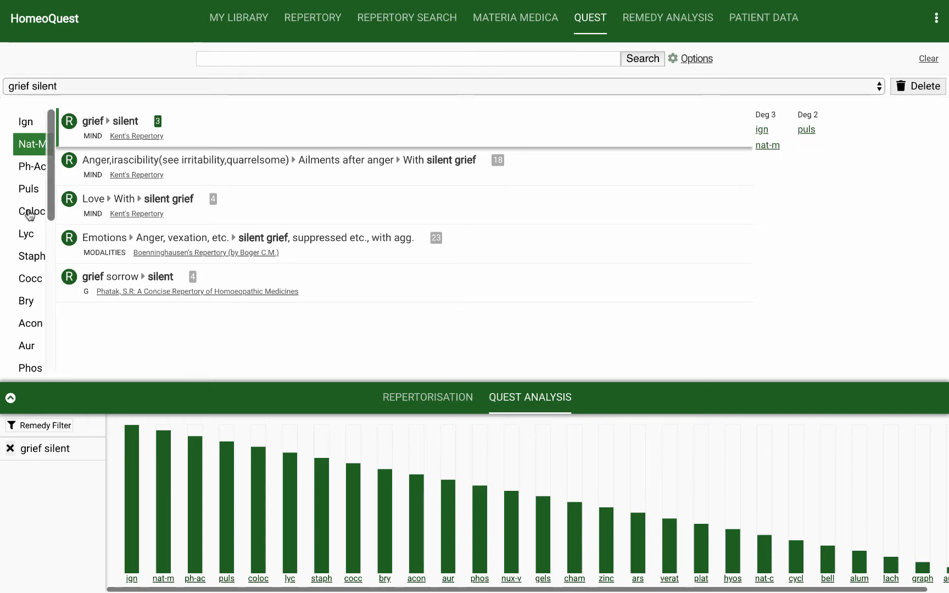
{"action": "left_click", "coordinate": [30, 214]}
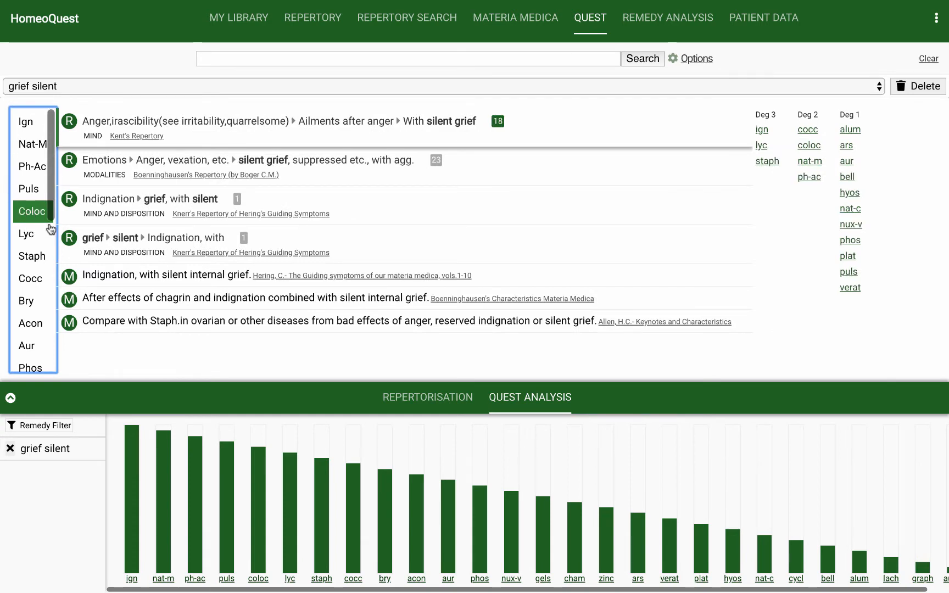
{"action": "left_click", "coordinate": [37, 234]}
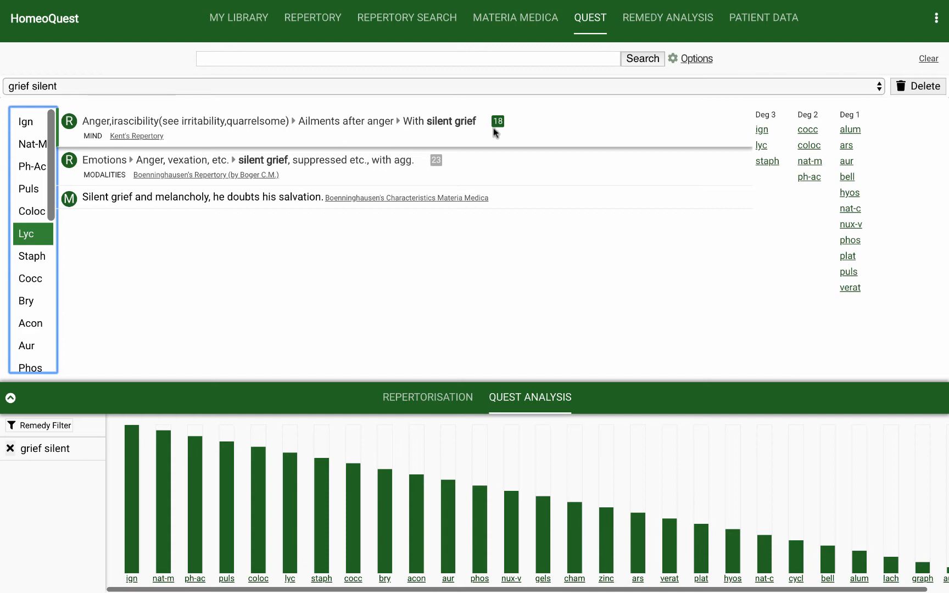
Step: Check the patient's symptom notes and the Sheet 1 repertorisation before returning to the Quest analysis and the Ign results for grief silent
{"action": "left_click", "coordinate": [768, 18]}
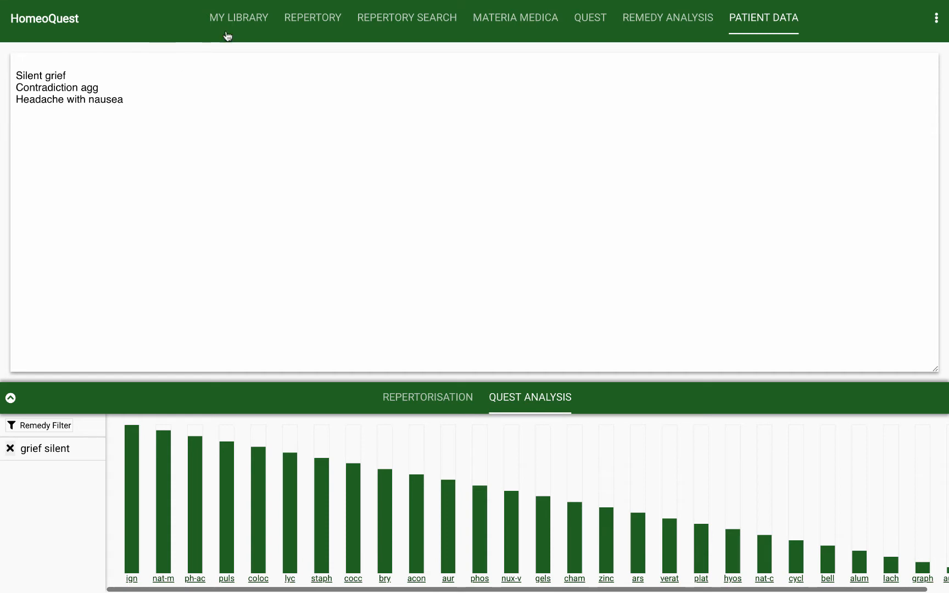
{"action": "left_click", "coordinate": [593, 20]}
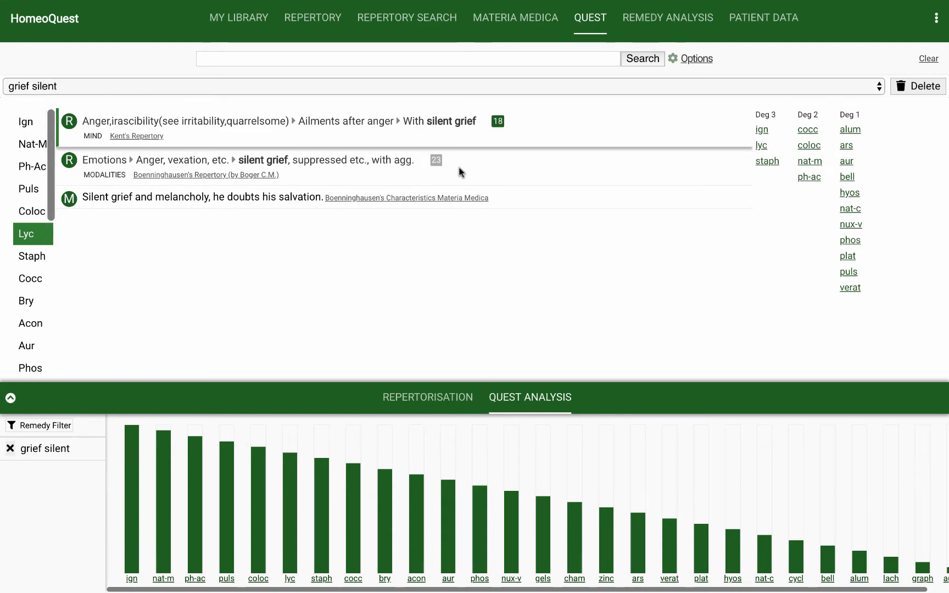
{"action": "left_click", "coordinate": [451, 404]}
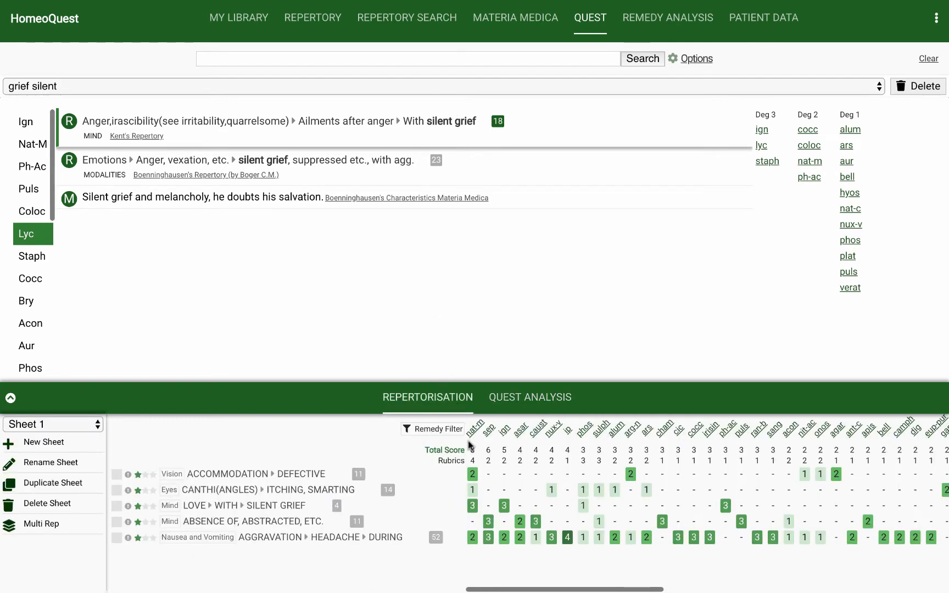
{"action": "left_click", "coordinate": [542, 403]}
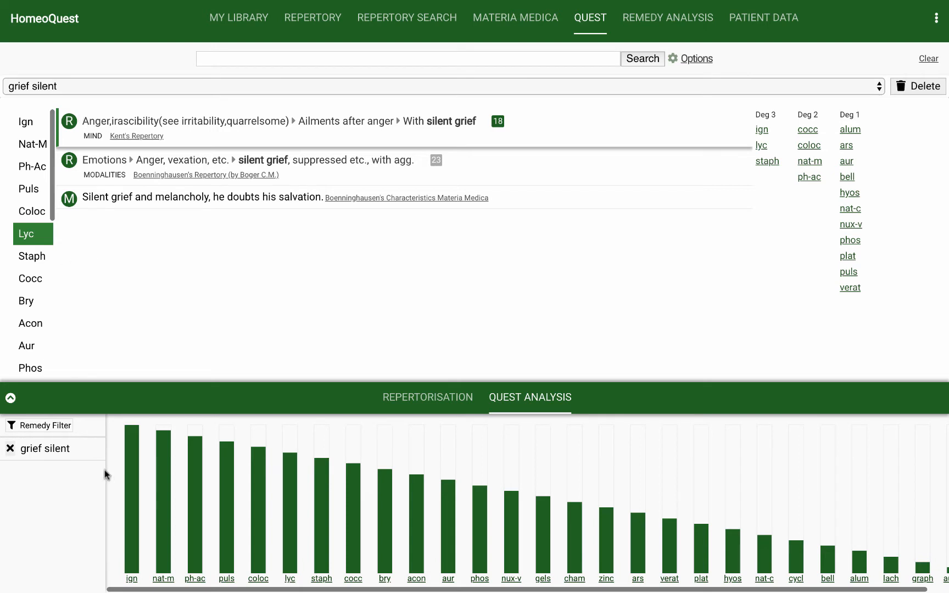
{"action": "left_click", "coordinate": [28, 120]}
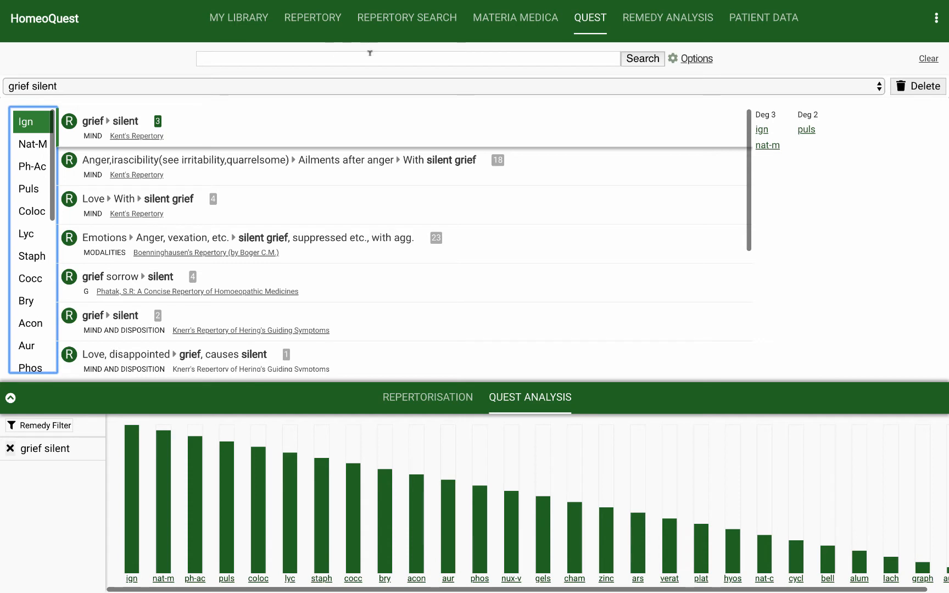
Step: Run a Quest search for "contradiction" to add it to the analysis
{"action": "left_click", "coordinate": [370, 53]}
{"action": "type", "text": "contra"}
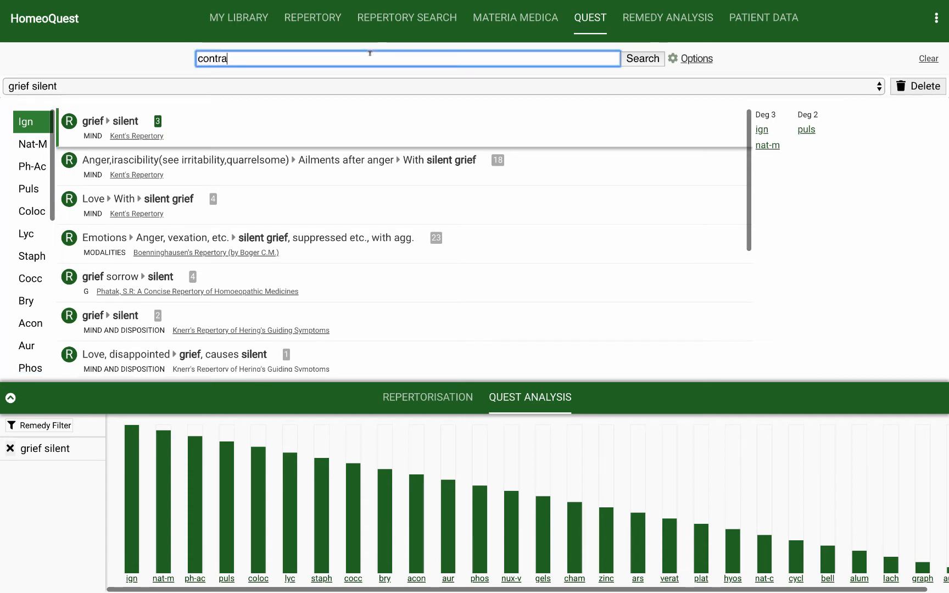
{"action": "type", "text": "diction"}
{"action": "key", "text": "Return"}
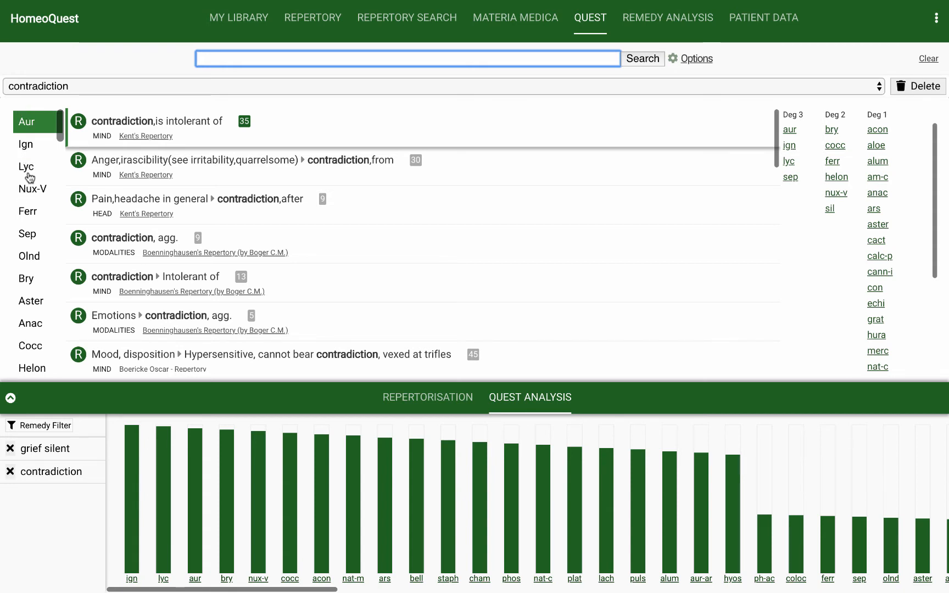
Step: Switch between the stored grief silent and contradiction searches to compare their remedy results, ending on contradiction
{"action": "left_click", "coordinate": [70, 91]}
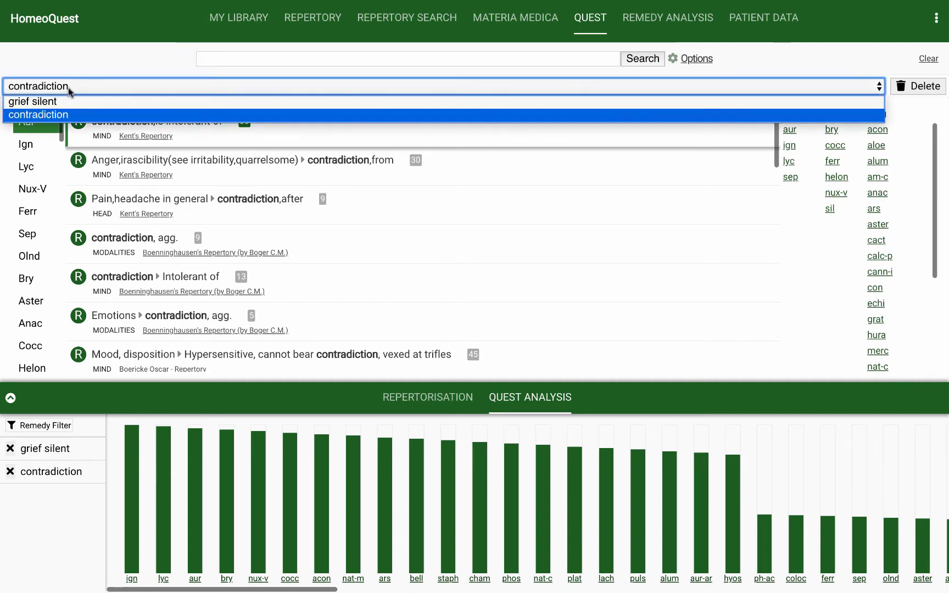
{"action": "left_click", "coordinate": [58, 115]}
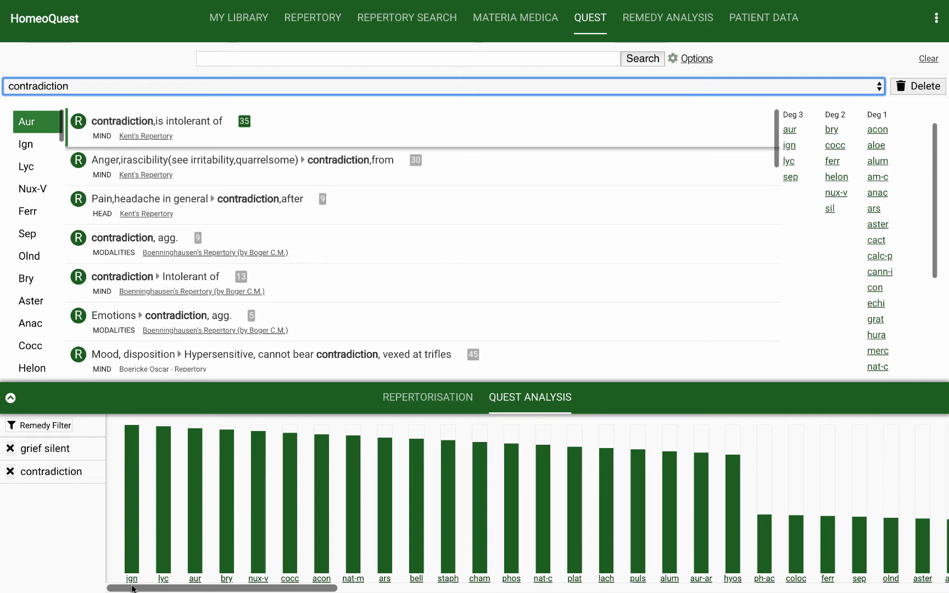
{"action": "left_click", "coordinate": [55, 87]}
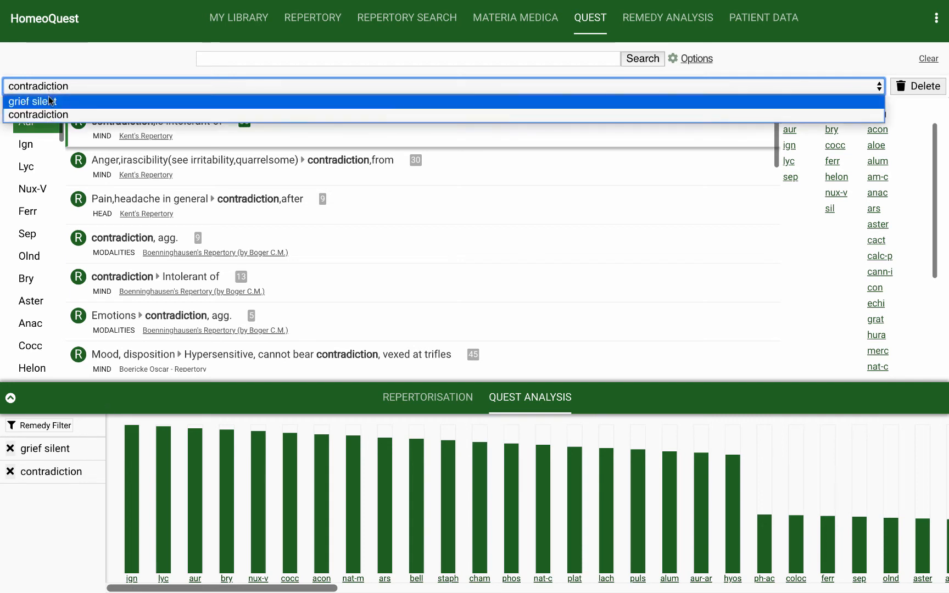
{"action": "left_click", "coordinate": [50, 101]}
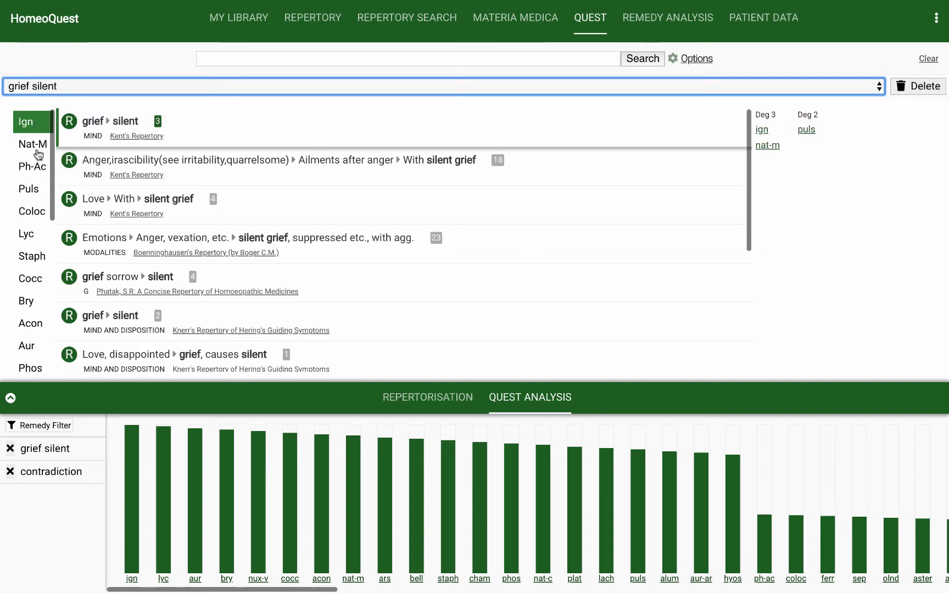
{"action": "left_click", "coordinate": [68, 91]}
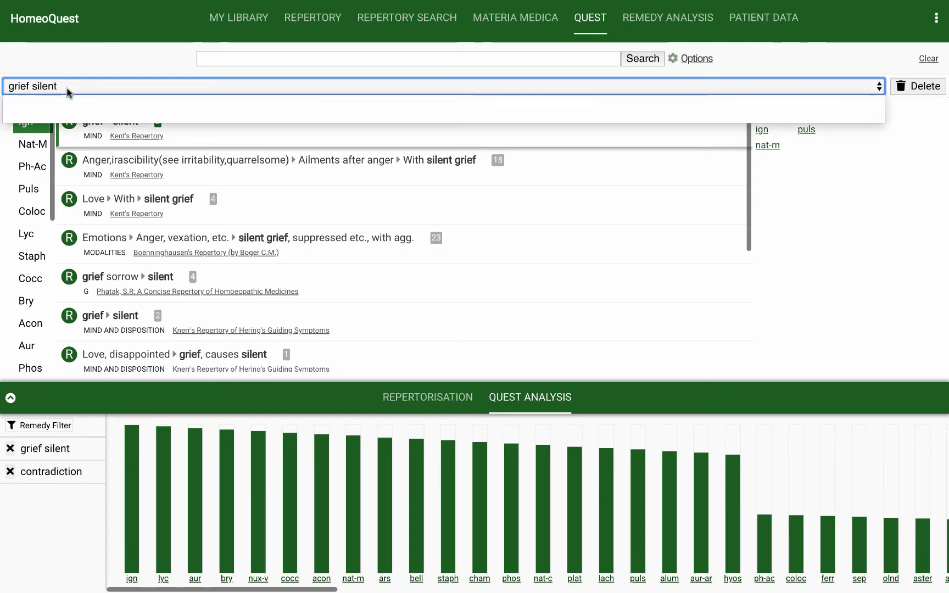
{"action": "left_click", "coordinate": [55, 114]}
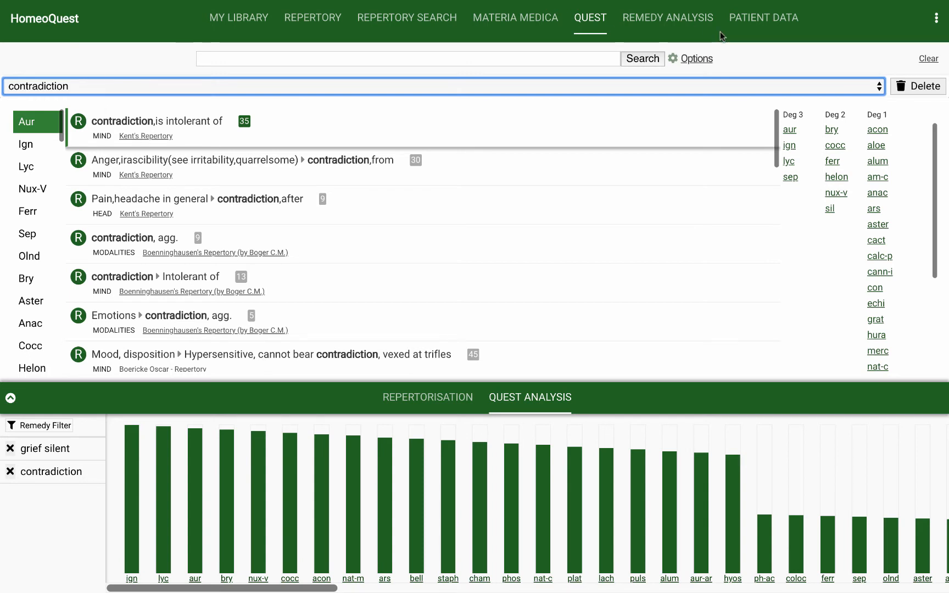
Step: Consult the patient's symptom notes and run a Quest search for "head nausea"
{"action": "left_click", "coordinate": [743, 19]}
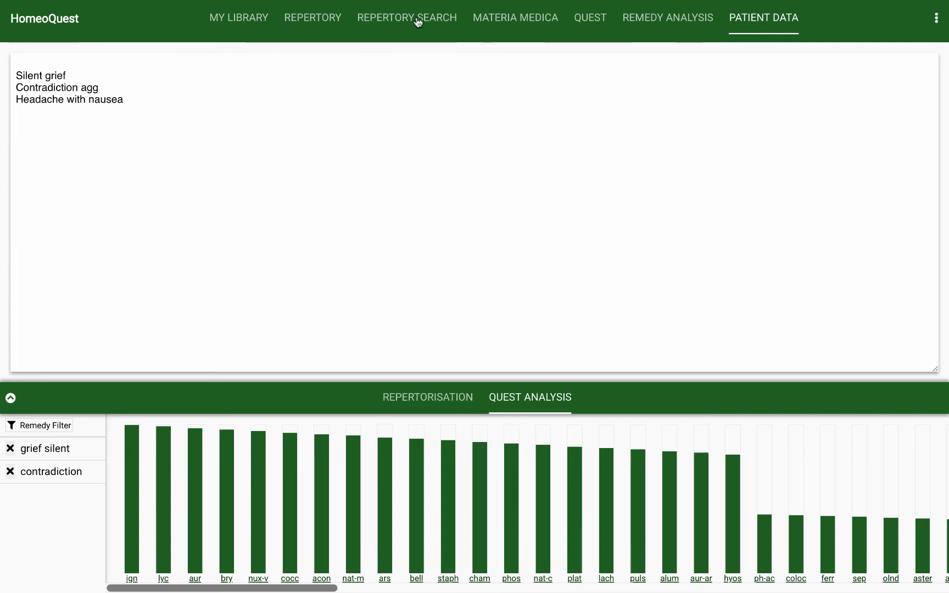
{"action": "left_click", "coordinate": [452, 18]}
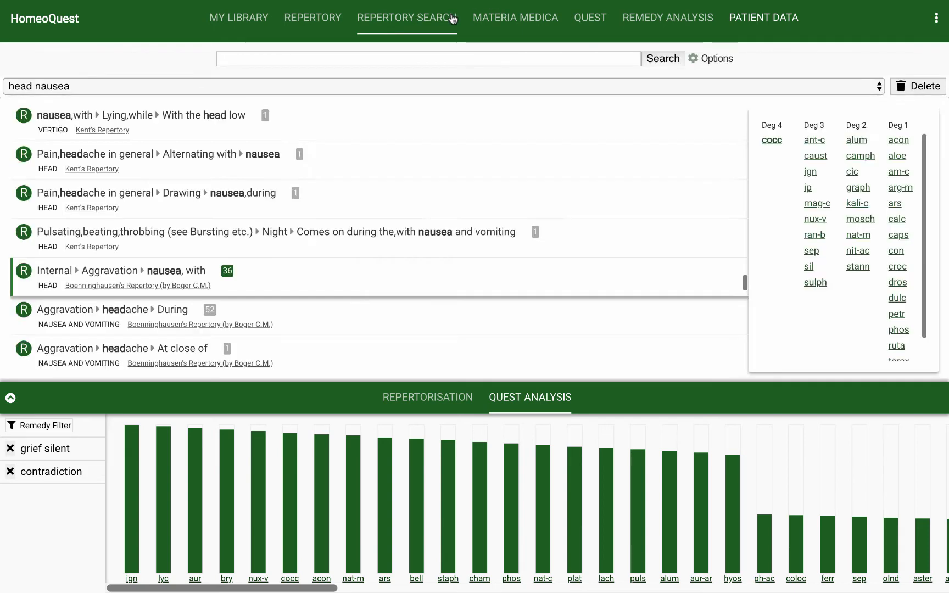
{"action": "left_click", "coordinate": [526, 22]}
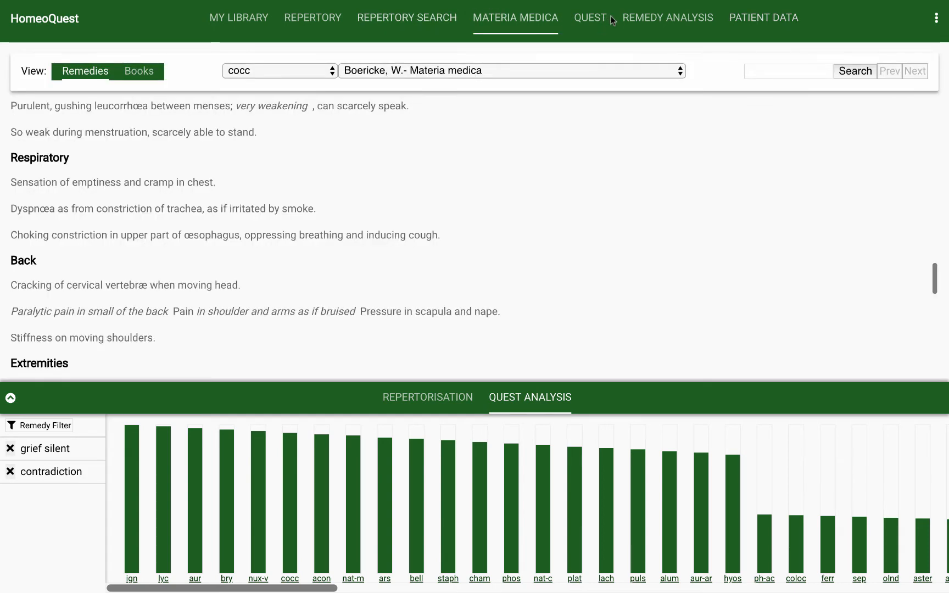
{"action": "left_click", "coordinate": [346, 53]}
{"action": "type", "text": "head"}
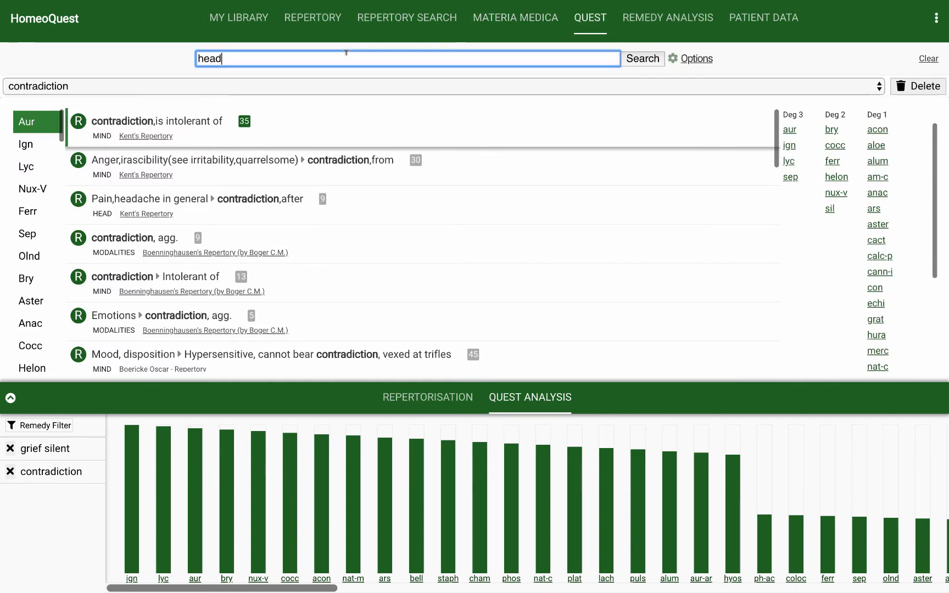
{"action": "type", "text": " nausea"}
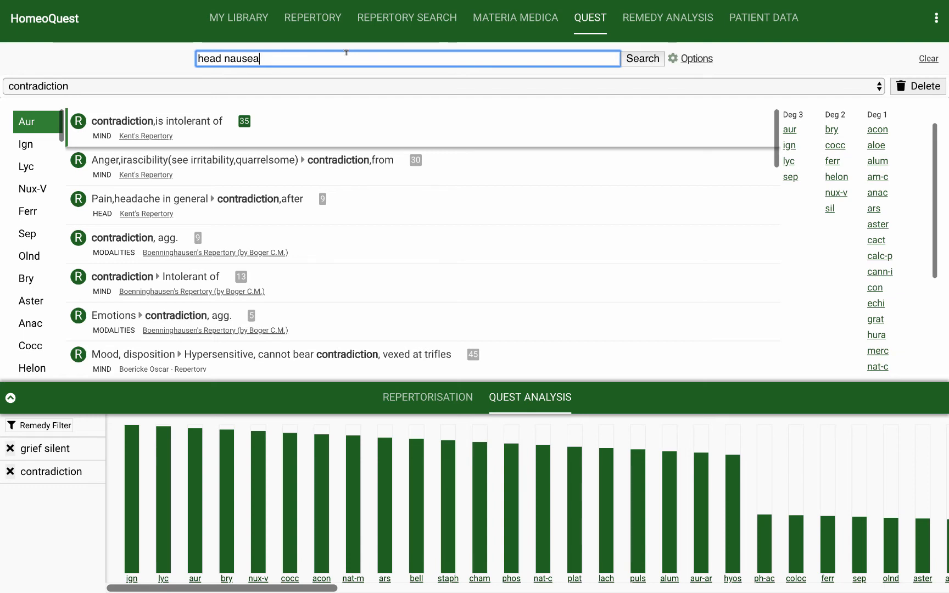
{"action": "left_click", "coordinate": [642, 59]}
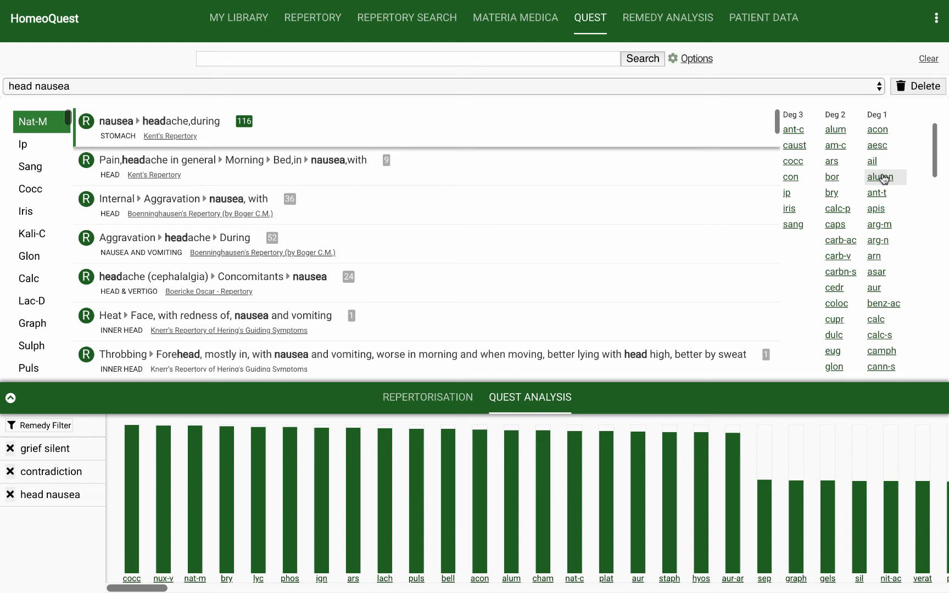
Step: Open the stored grief silent search and show its rubrics for Cocc
{"action": "left_click", "coordinate": [115, 83]}
{"action": "left_click", "coordinate": [64, 103]}
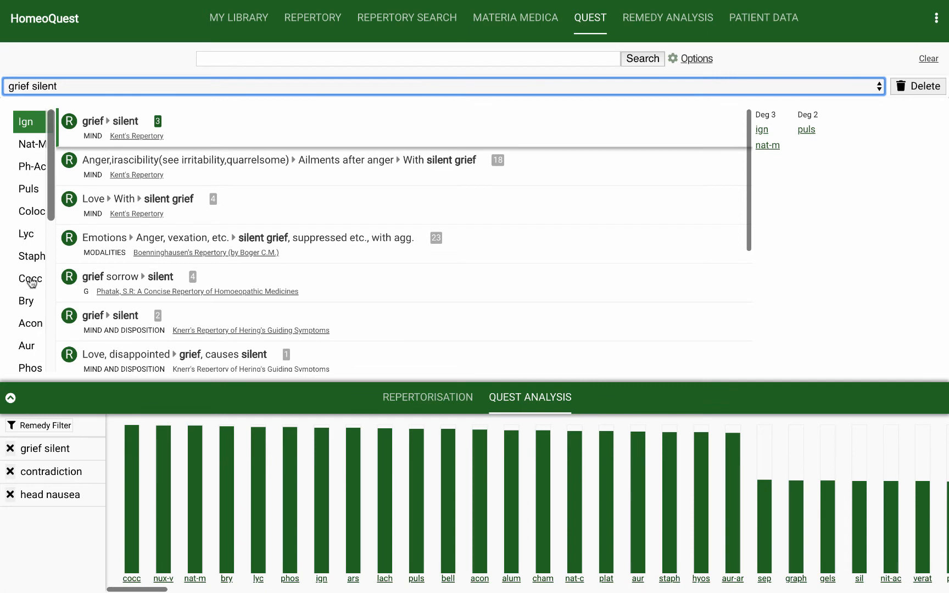
{"action": "left_click", "coordinate": [31, 279]}
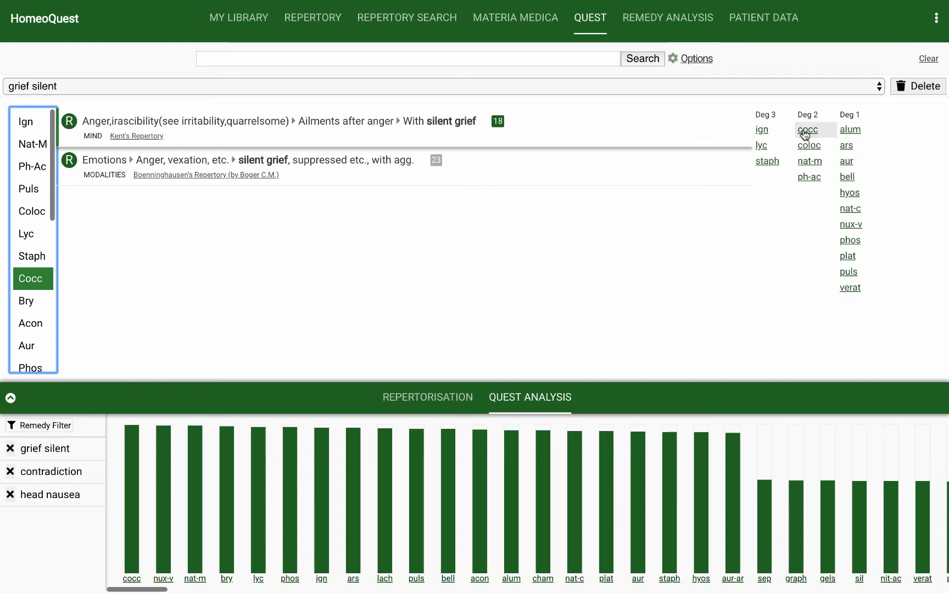
Step: Switch to the stored contradiction search and read the repertory and materia medica entries for Cocc
{"action": "left_click", "coordinate": [128, 87]}
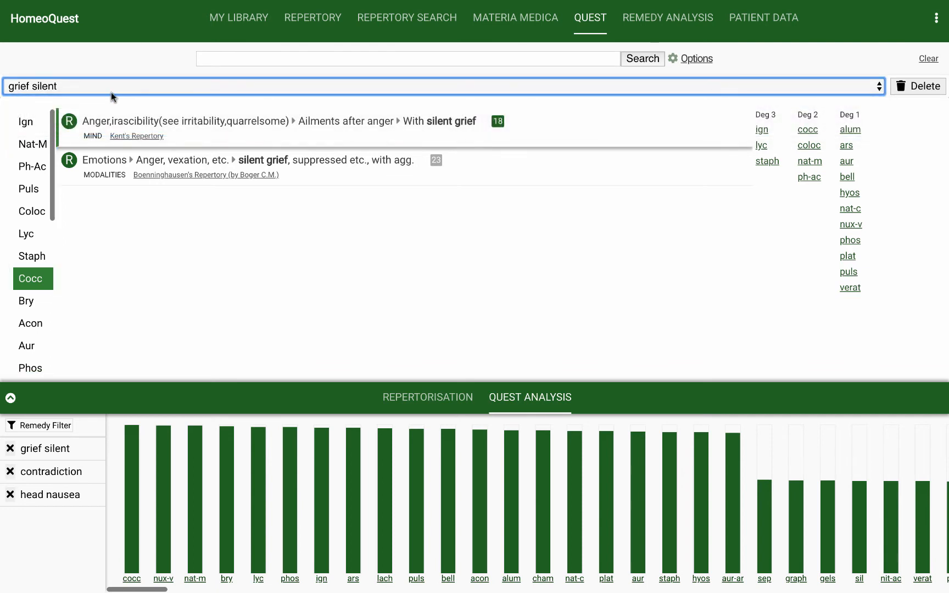
{"action": "left_click", "coordinate": [111, 91]}
{"action": "left_click", "coordinate": [96, 113]}
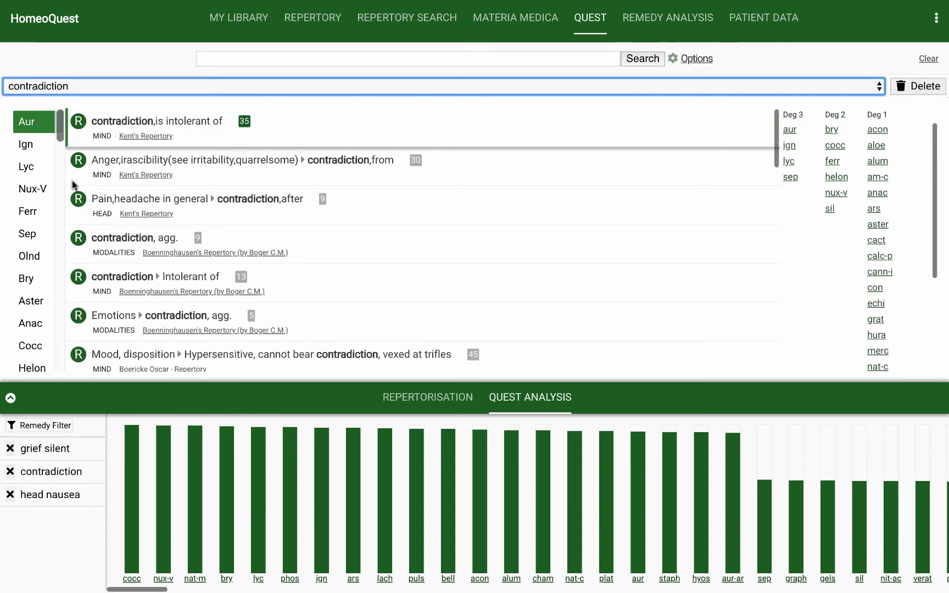
{"action": "left_click", "coordinate": [33, 345]}
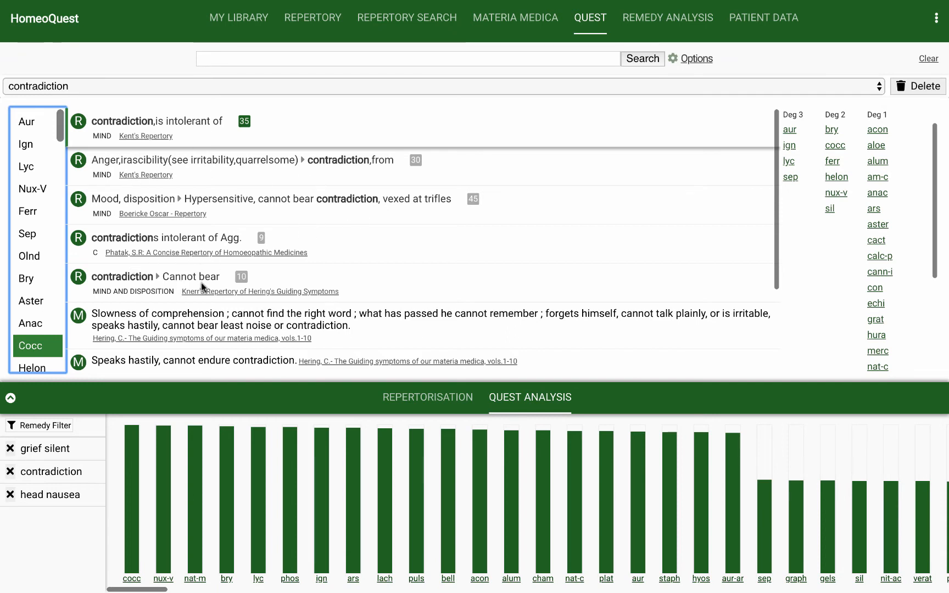
{"action": "scroll", "coordinate": [198, 327], "scroll_direction": "down", "scroll_amount": 1}
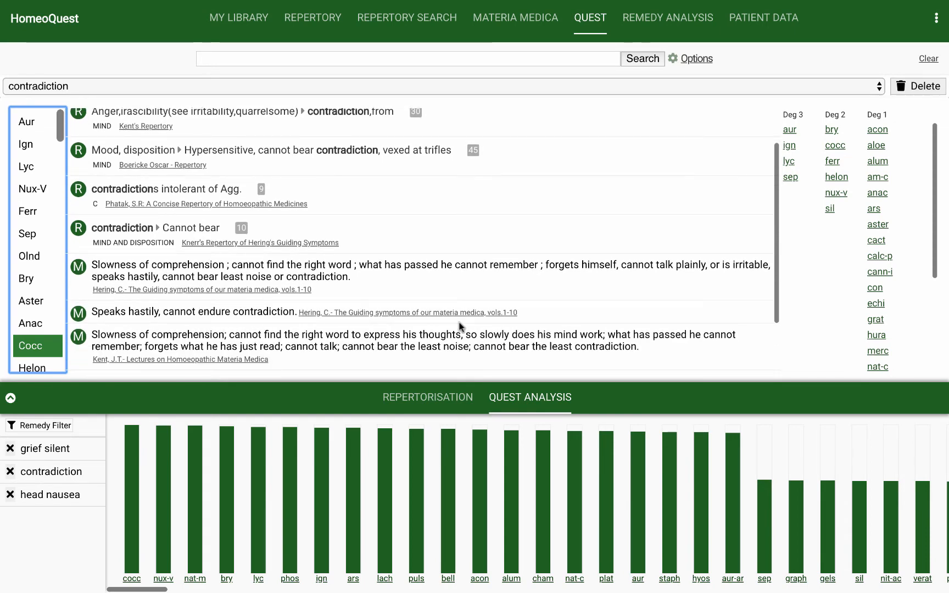
{"action": "scroll", "coordinate": [460, 326], "scroll_direction": "down", "scroll_amount": 1}
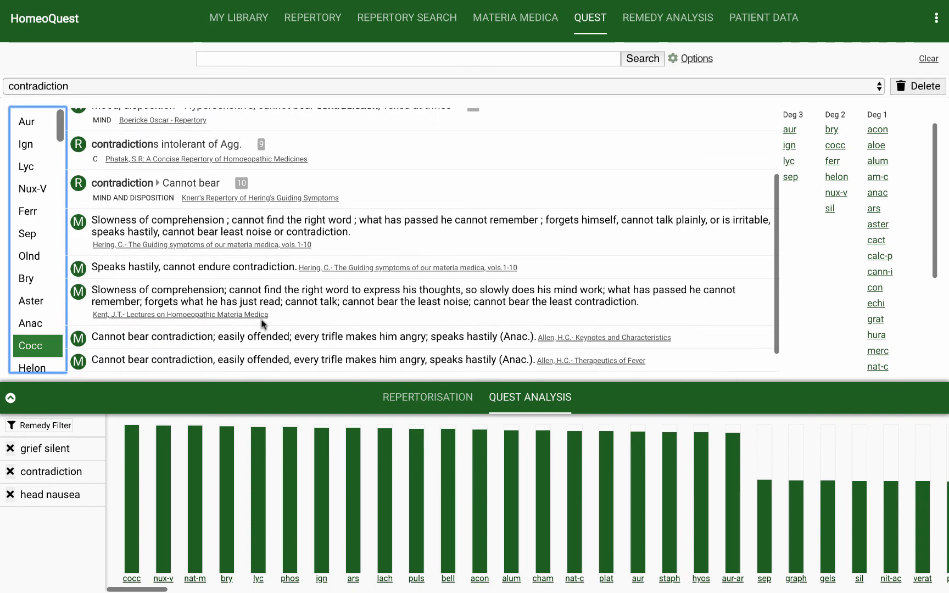
{"action": "scroll", "coordinate": [261, 324], "scroll_direction": "down", "scroll_amount": 1}
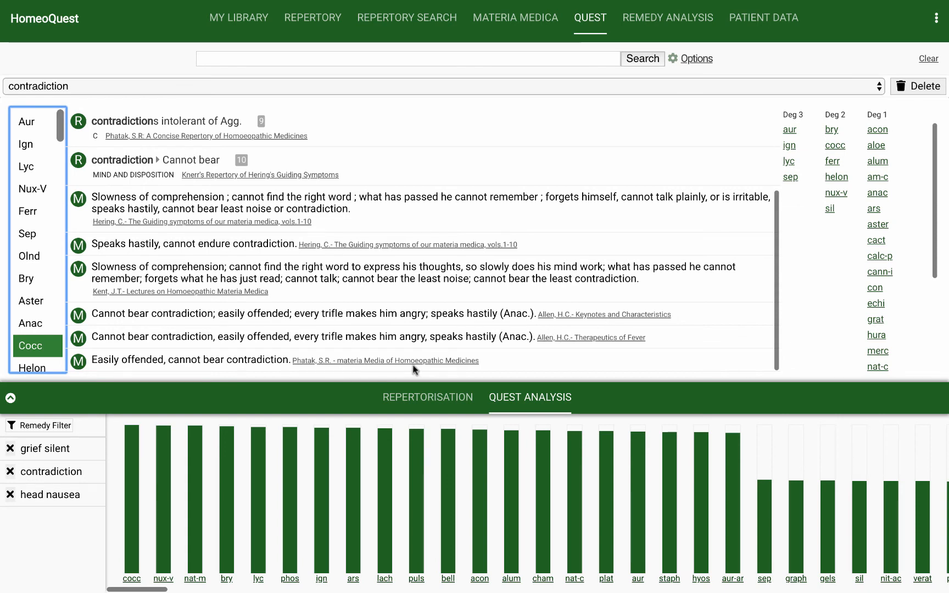
Step: Find Nat-M in the contradiction search's remedy list and show its entries
{"action": "mouse_move", "coordinate": [2, 230]}
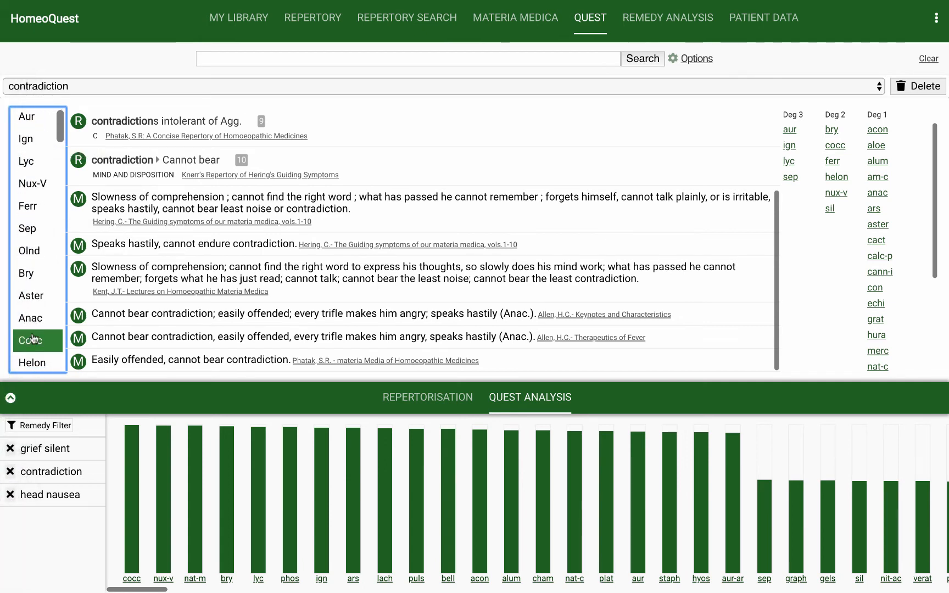
{"action": "scroll", "coordinate": [30, 339], "scroll_direction": "down", "scroll_amount": 2}
{"action": "scroll", "coordinate": [34, 352], "scroll_direction": "up", "scroll_amount": 3}
{"action": "scroll", "coordinate": [43, 303], "scroll_direction": "down", "scroll_amount": 5}
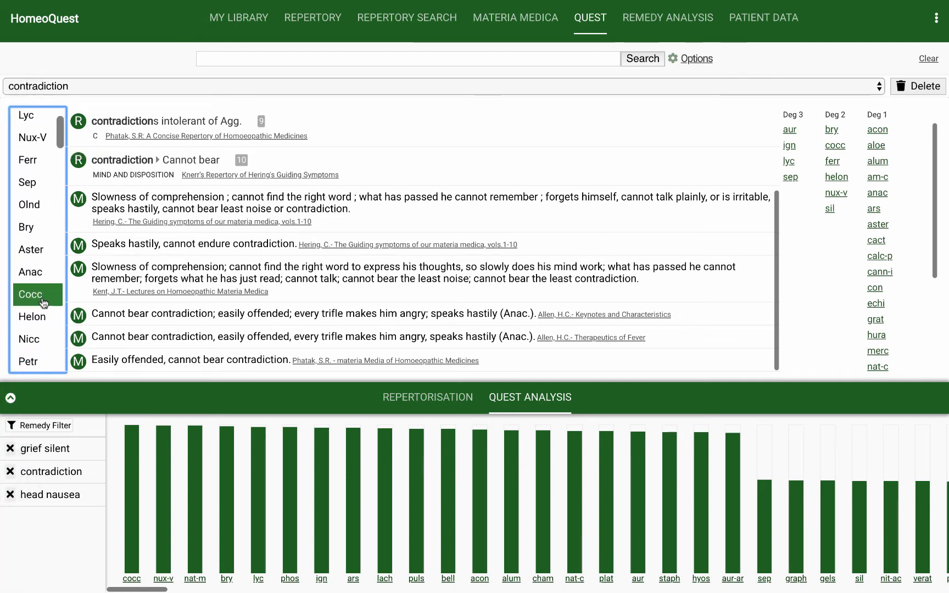
{"action": "scroll", "coordinate": [44, 303], "scroll_direction": "down", "scroll_amount": 6}
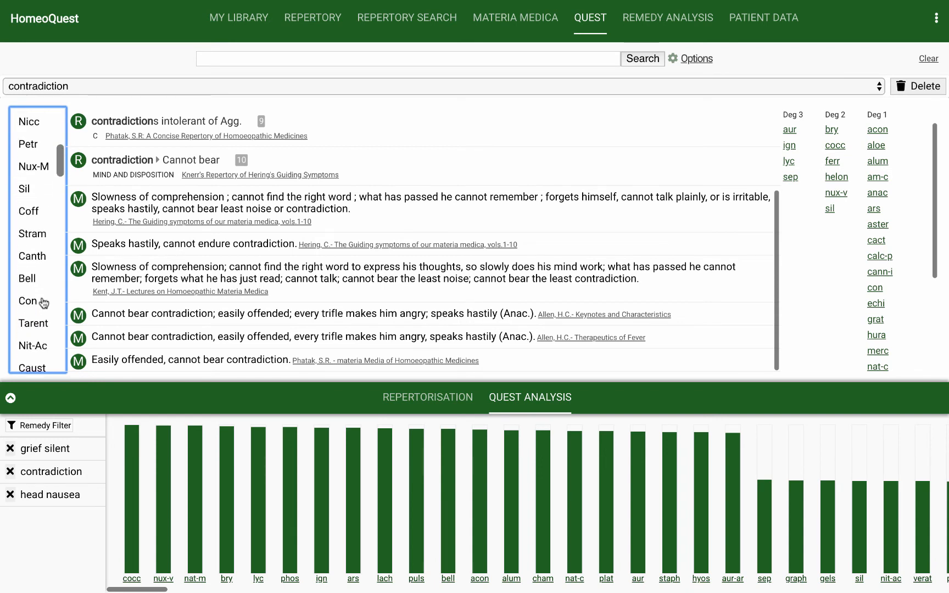
{"action": "scroll", "coordinate": [44, 304], "scroll_direction": "down", "scroll_amount": 1}
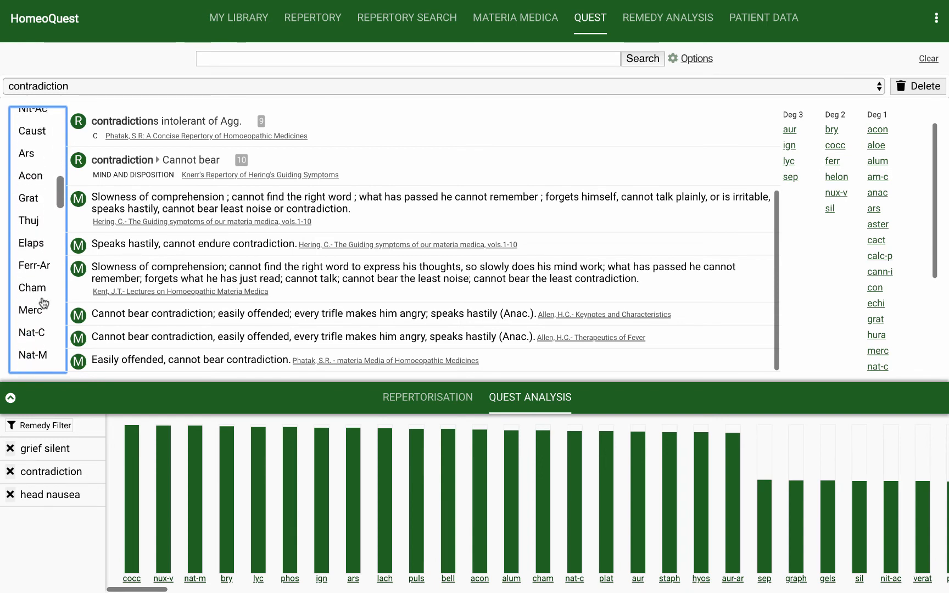
{"action": "scroll", "coordinate": [48, 326], "scroll_direction": "down", "scroll_amount": 1}
{"action": "left_click", "coordinate": [49, 326]}
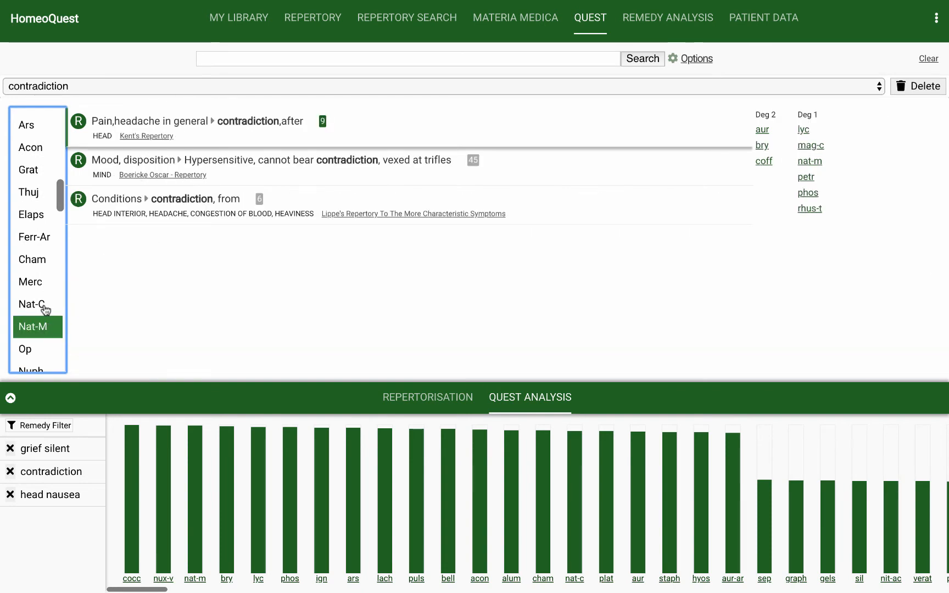
Step: Return to Cocc in the contradiction search and examine the graded remedies of "contradiction, is intolerant of" and the Cocc entries
{"action": "scroll", "coordinate": [44, 325], "scroll_direction": "up", "scroll_amount": 5}
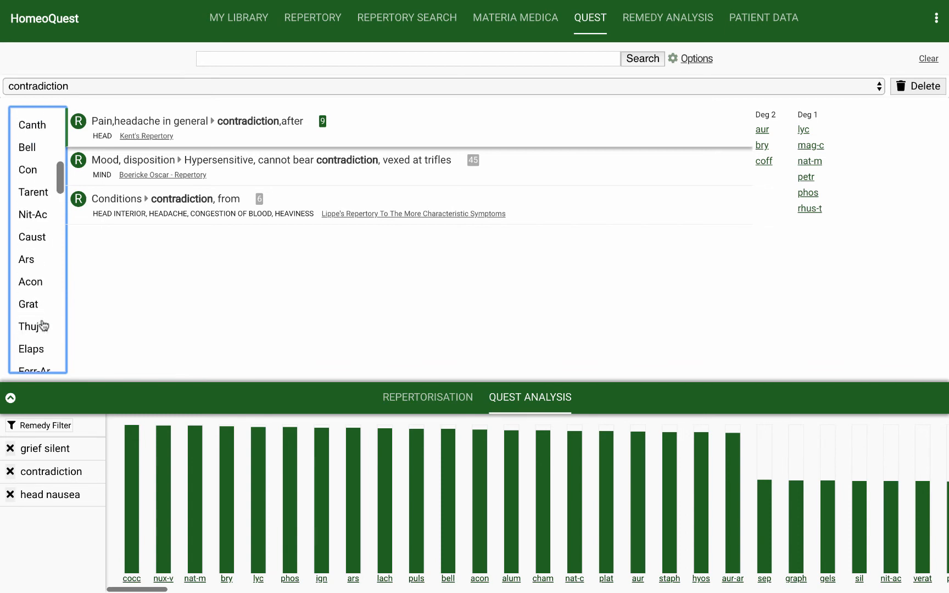
{"action": "scroll", "coordinate": [43, 325], "scroll_direction": "up", "scroll_amount": 3}
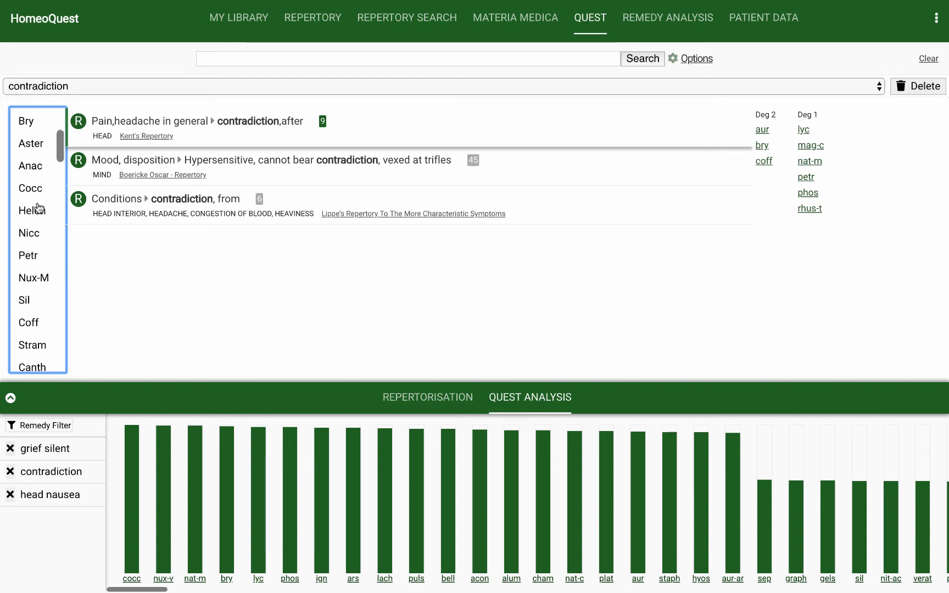
{"action": "left_click", "coordinate": [33, 208]}
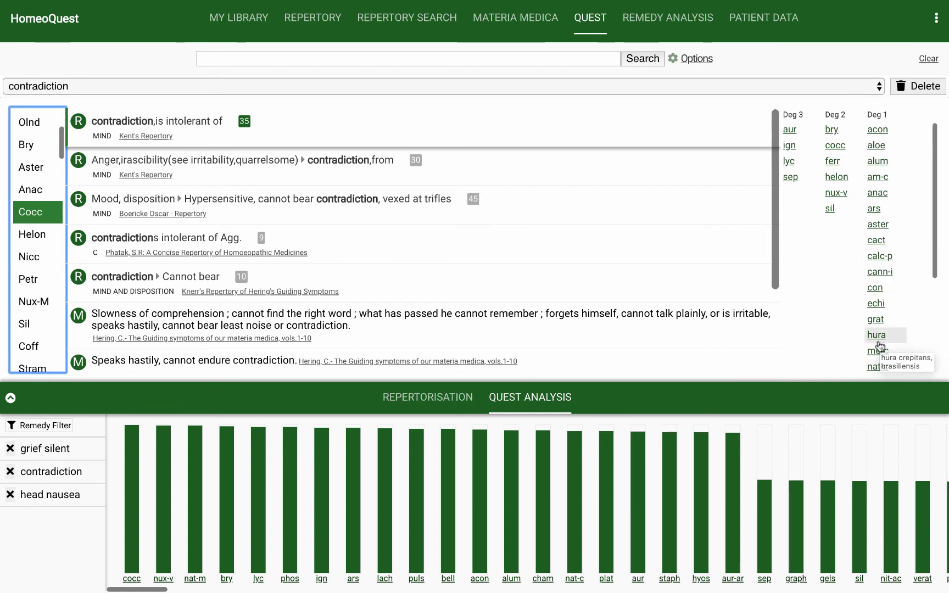
{"action": "scroll", "coordinate": [879, 357], "scroll_direction": "down", "scroll_amount": 1}
{"action": "scroll", "coordinate": [881, 351], "scroll_direction": "down", "scroll_amount": 1}
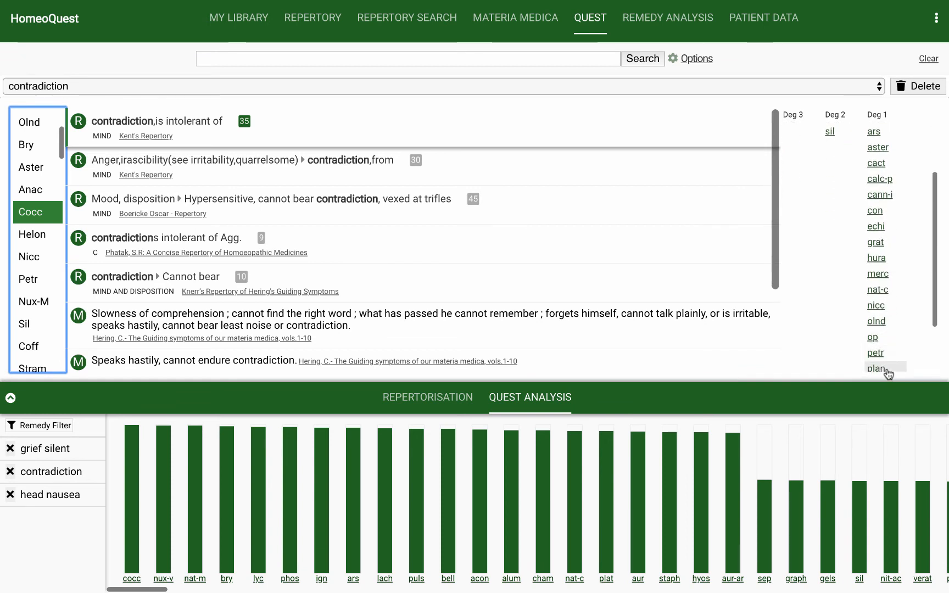
{"action": "scroll", "coordinate": [888, 323], "scroll_direction": "up", "scroll_amount": 1}
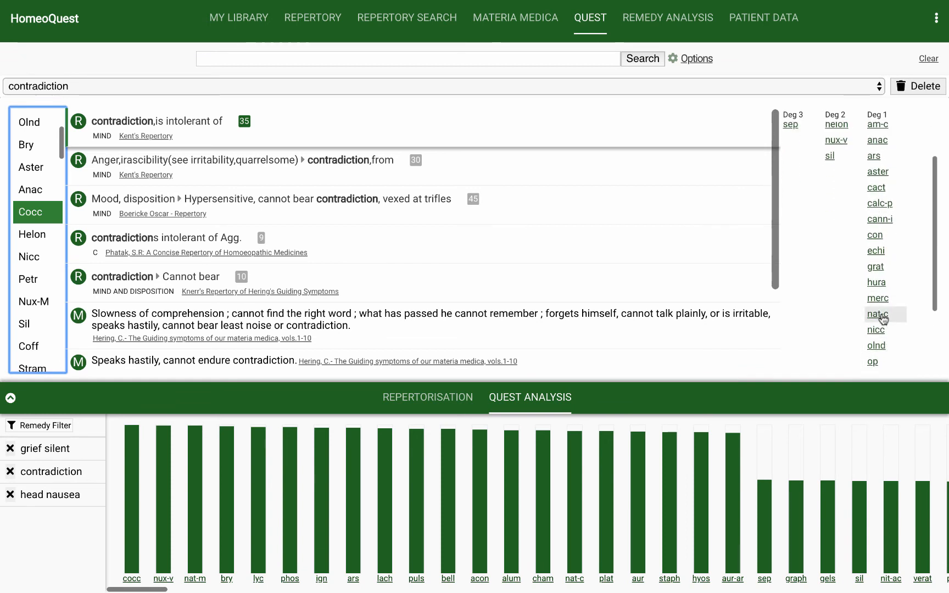
{"action": "left_click", "coordinate": [193, 136]}
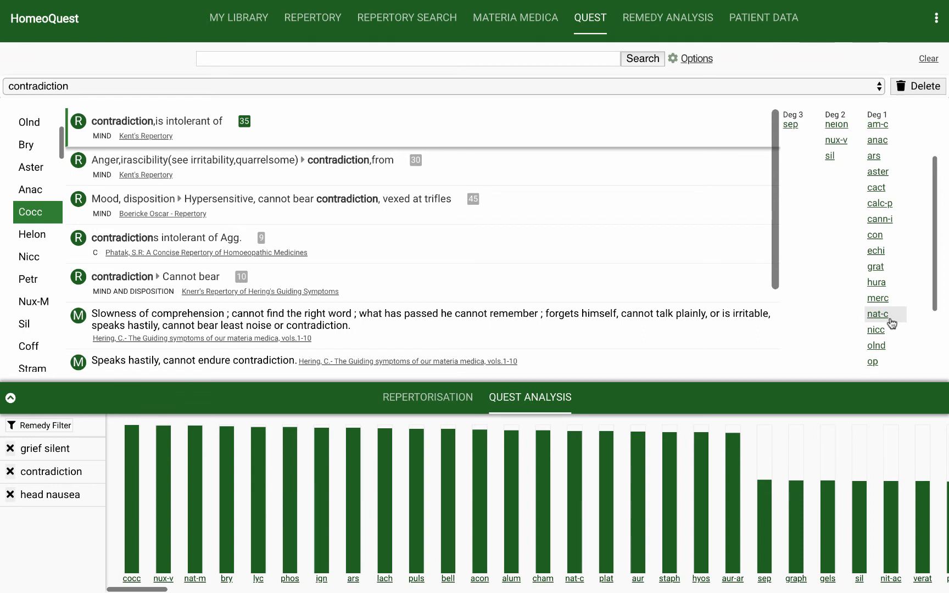
{"action": "scroll", "coordinate": [892, 321], "scroll_direction": "up", "scroll_amount": 2}
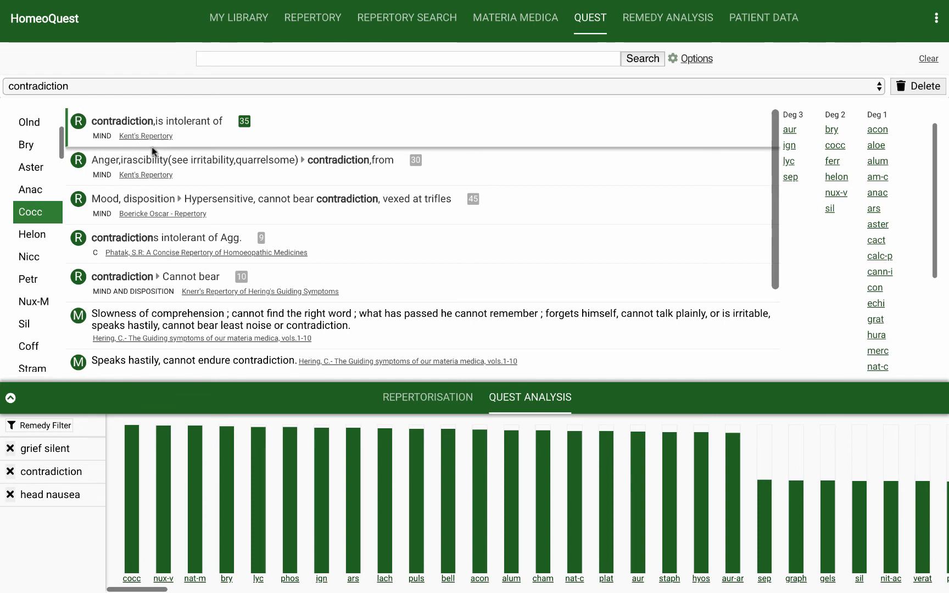
{"action": "scroll", "coordinate": [229, 253], "scroll_direction": "down", "scroll_amount": 1}
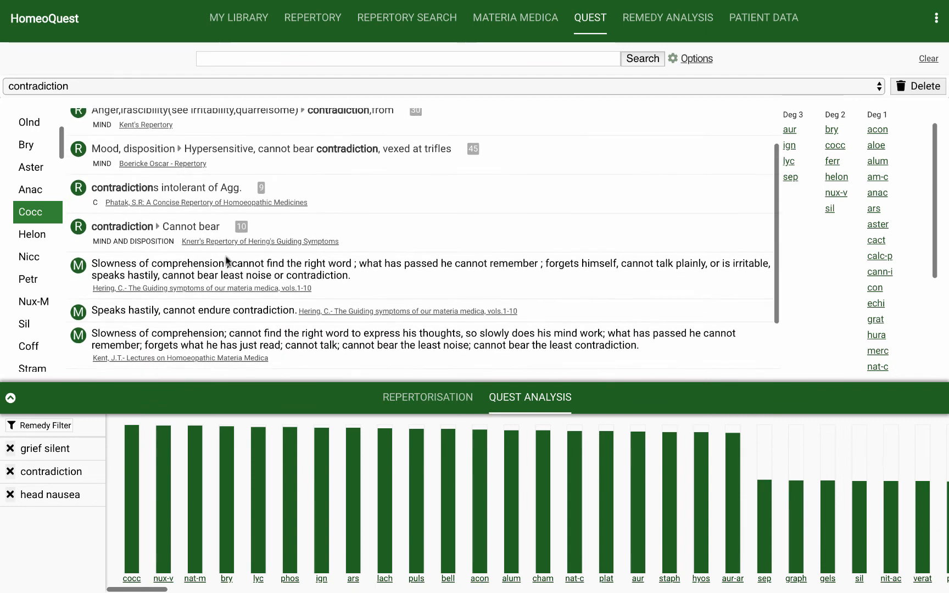
{"action": "scroll", "coordinate": [230, 252], "scroll_direction": "down", "scroll_amount": 2}
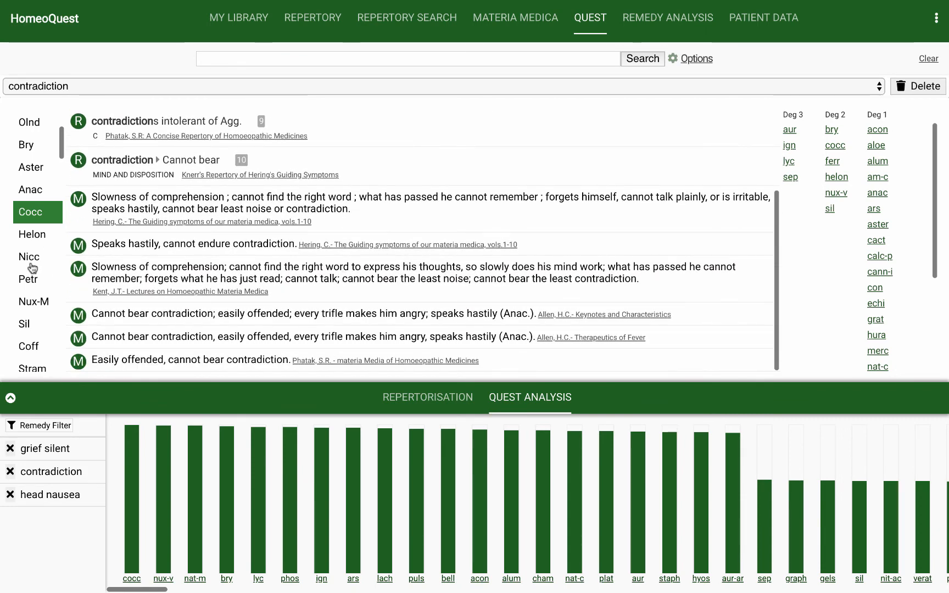
Step: Show the Nat-M entries for contradiction again to compare them with those of Cocc
{"action": "scroll", "coordinate": [39, 318], "scroll_direction": "down", "scroll_amount": 5}
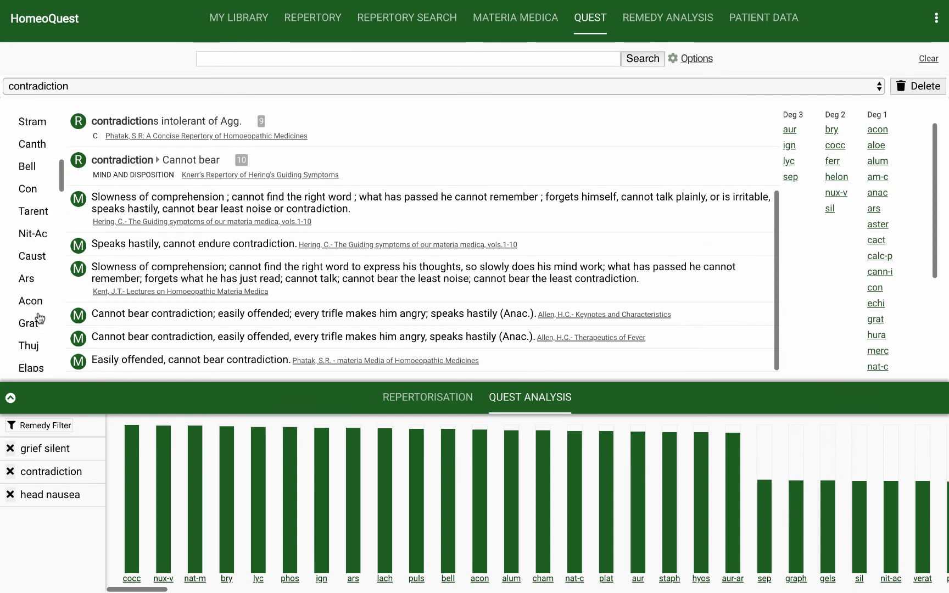
{"action": "scroll", "coordinate": [40, 318], "scroll_direction": "down", "scroll_amount": 1}
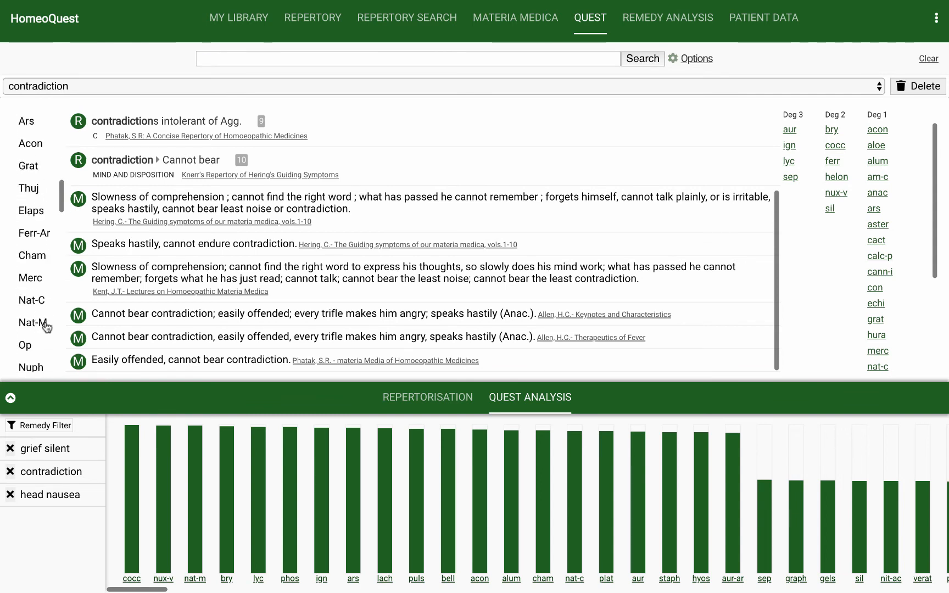
{"action": "left_click", "coordinate": [37, 321]}
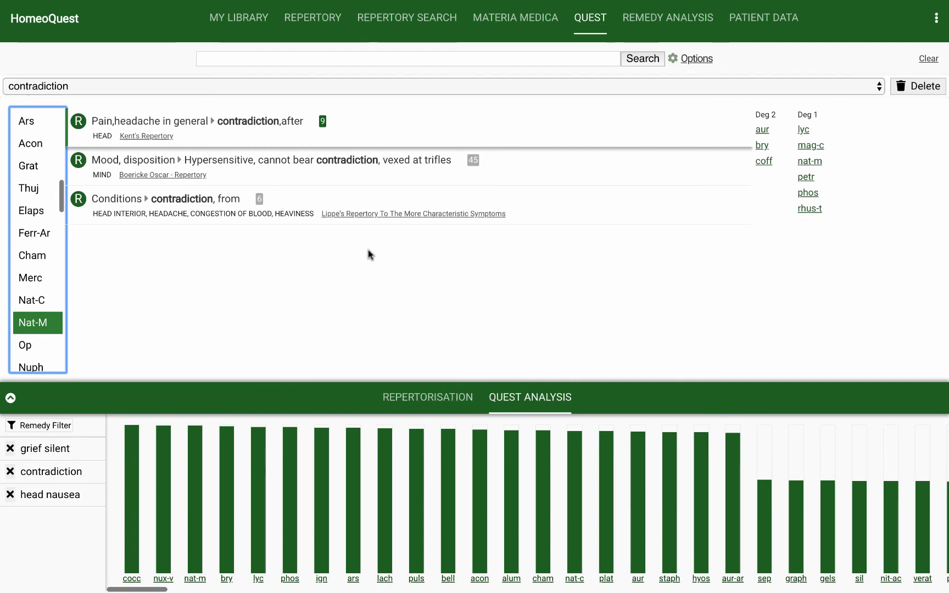
{"action": "scroll", "coordinate": [50, 222], "scroll_direction": "up", "scroll_amount": 3}
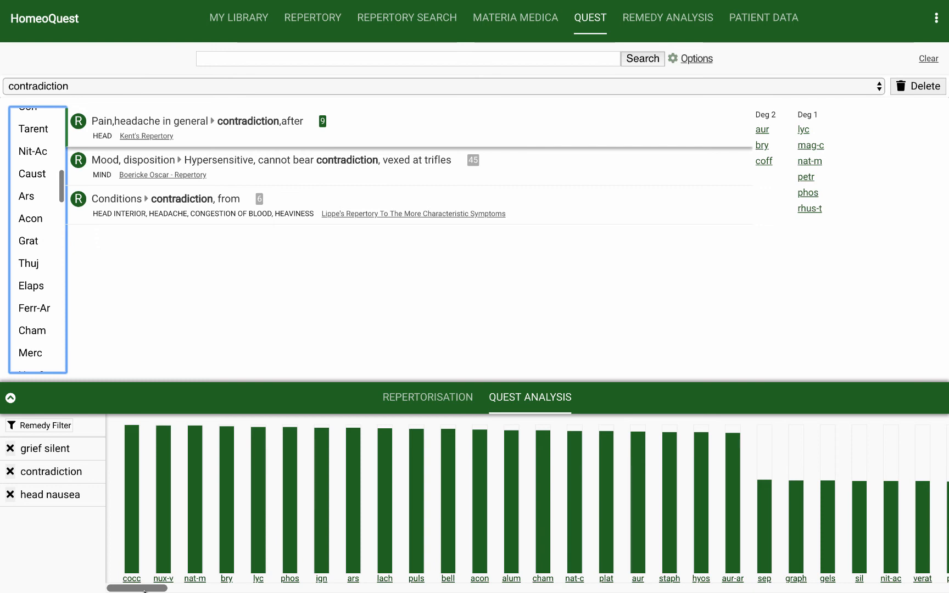
Step: Open Remedy Analysis and add Cocculus Indicus (cocc) and Natrium Muriaticum (nat-m) as the selected remedies
{"action": "left_click", "coordinate": [662, 24]}
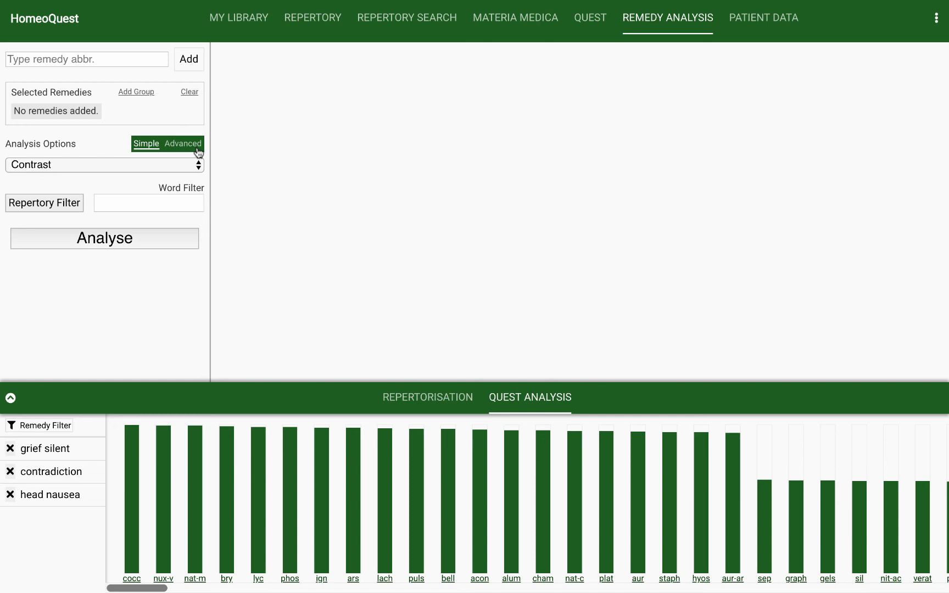
{"action": "left_click", "coordinate": [137, 583]}
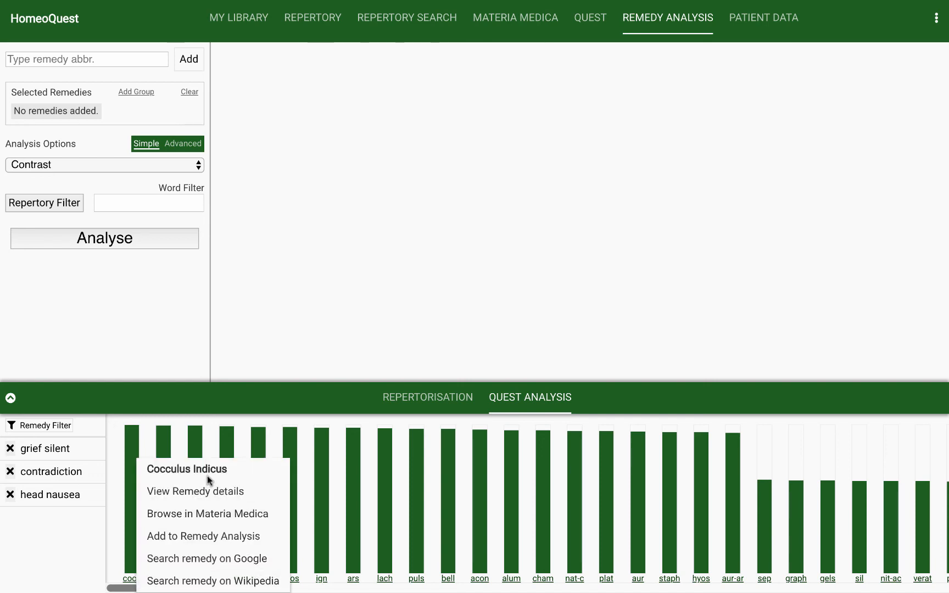
{"action": "left_click", "coordinate": [202, 535]}
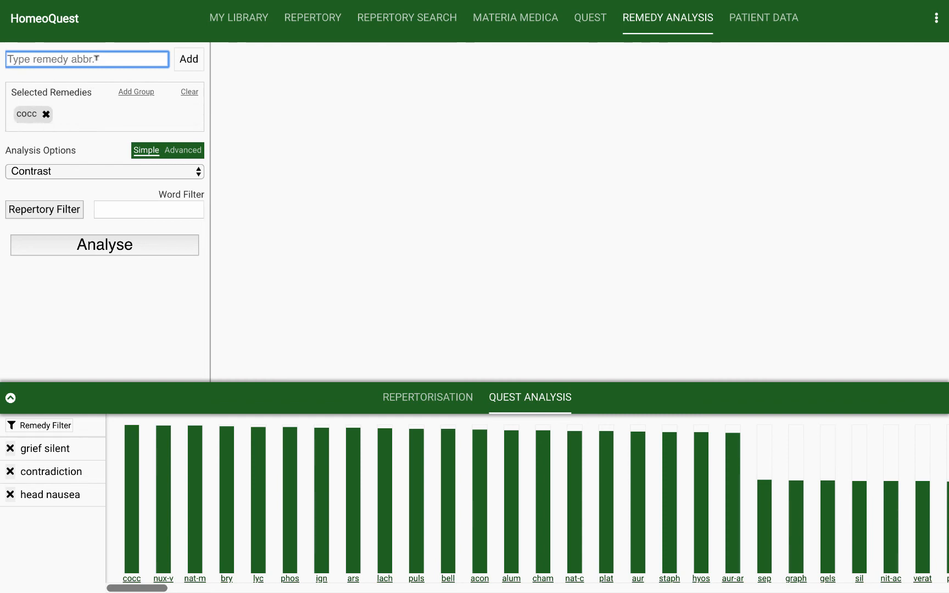
{"action": "type", "text": "nat"}
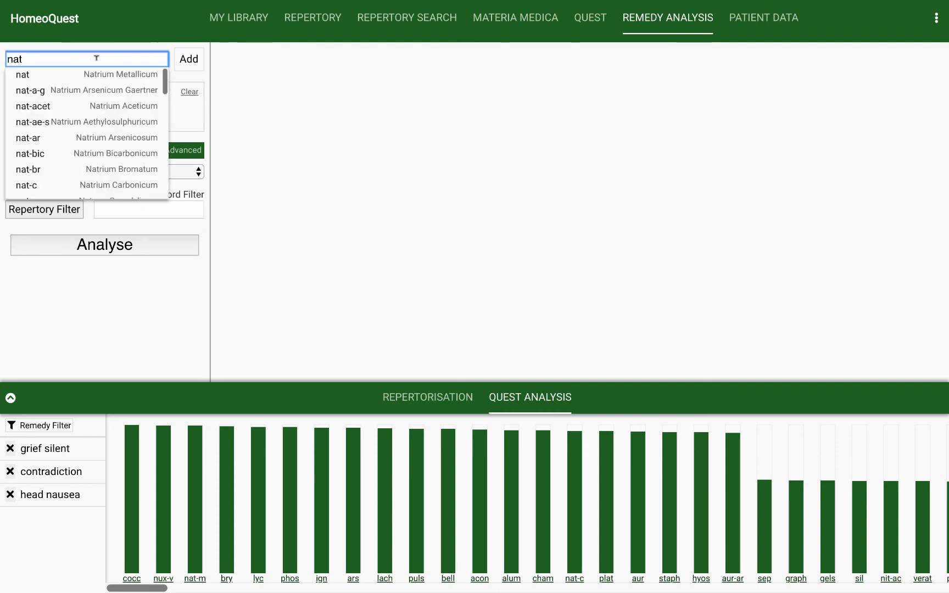
{"action": "scroll", "coordinate": [110, 149], "scroll_direction": "down", "scroll_amount": 1}
{"action": "scroll", "coordinate": [86, 177], "scroll_direction": "down", "scroll_amount": 6}
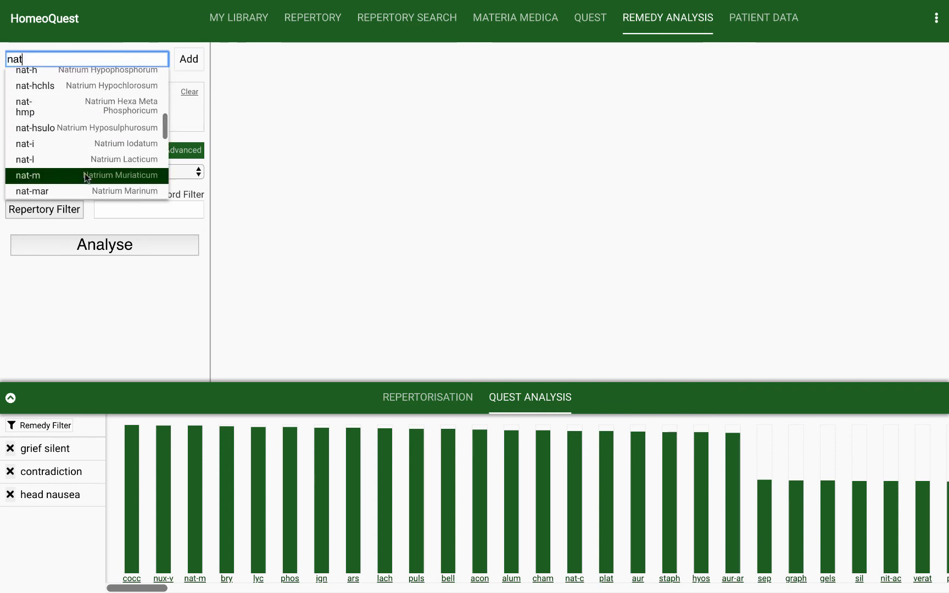
{"action": "left_click", "coordinate": [49, 180]}
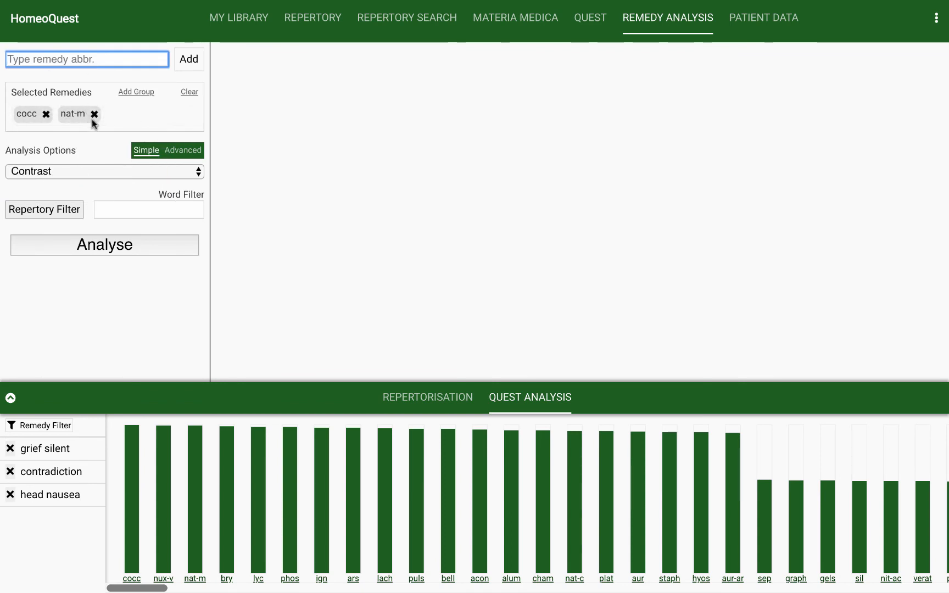
Step: Run a Contrast analysis of cocc and nat-m with the word filter "headache"
{"action": "left_click", "coordinate": [72, 169]}
{"action": "left_click", "coordinate": [51, 213]}
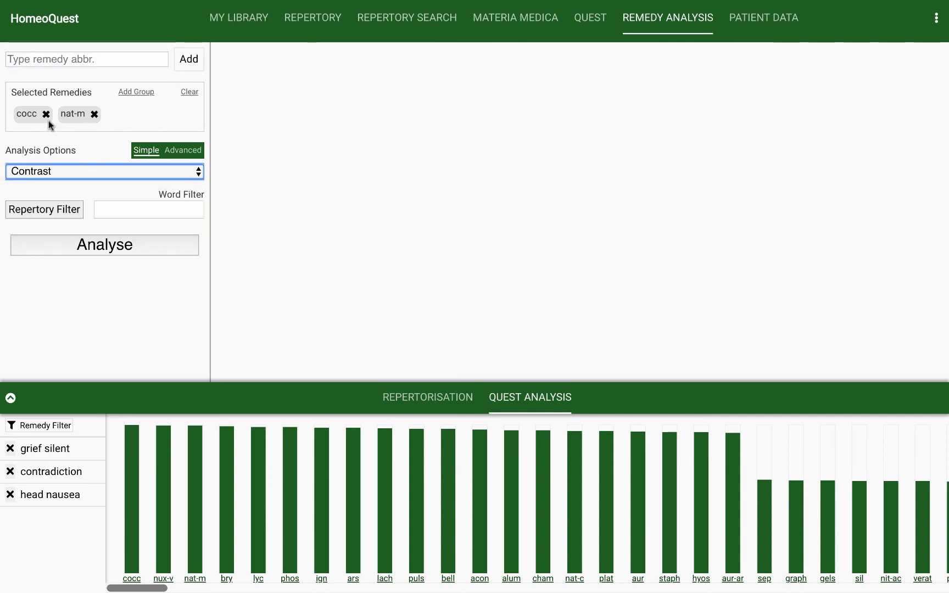
{"action": "left_click", "coordinate": [124, 208]}
{"action": "type", "text": "head"}
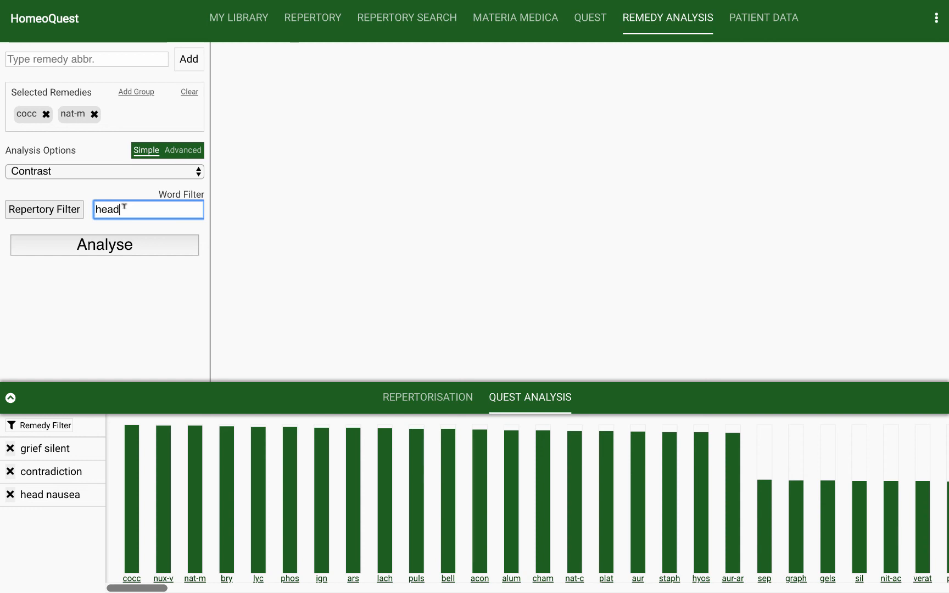
{"action": "type", "text": "ache"}
{"action": "left_click", "coordinate": [98, 246]}
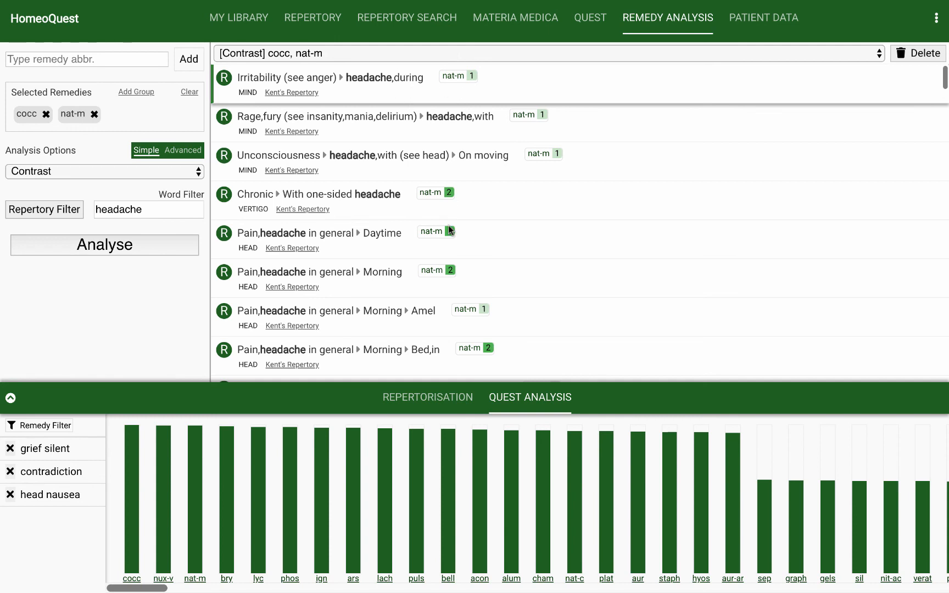
Step: Examine the contrasted headache rubrics of cocc and nat-m, from the Mind and time-of-day entries through "Depressing or sad news, after" and "Gastric"
{"action": "scroll", "coordinate": [448, 230], "scroll_direction": "down", "scroll_amount": 5}
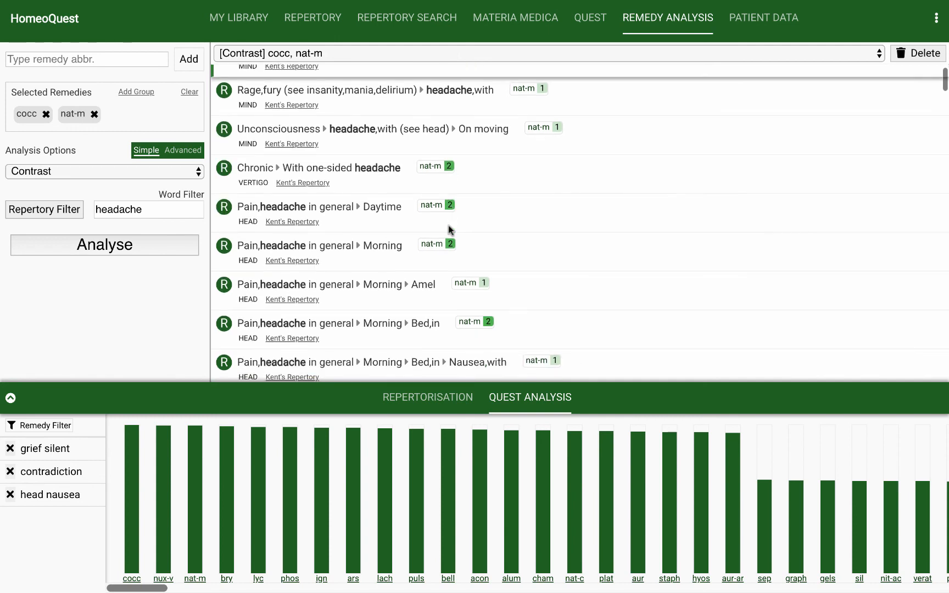
{"action": "scroll", "coordinate": [449, 228], "scroll_direction": "down", "scroll_amount": 10}
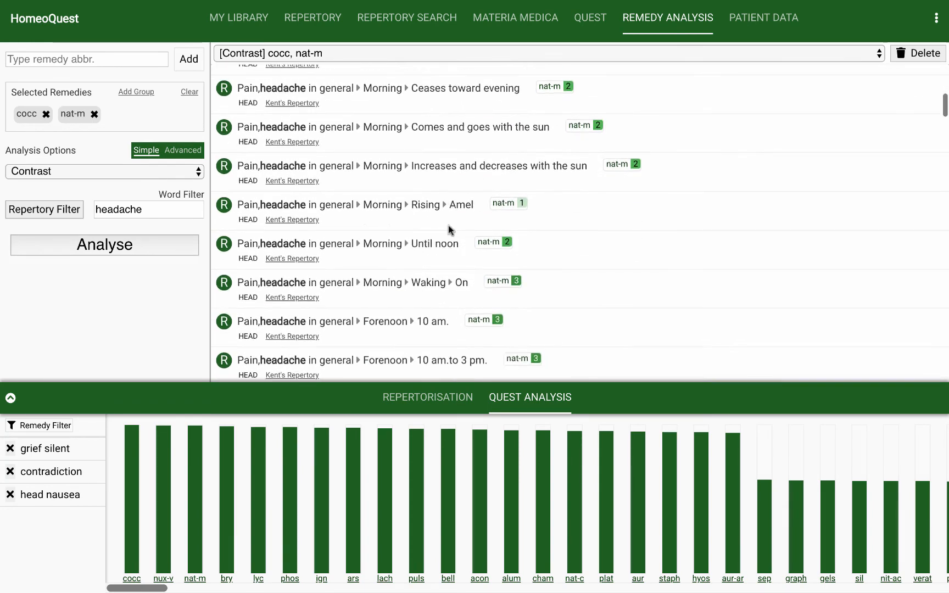
{"action": "scroll", "coordinate": [448, 229], "scroll_direction": "down", "scroll_amount": 8}
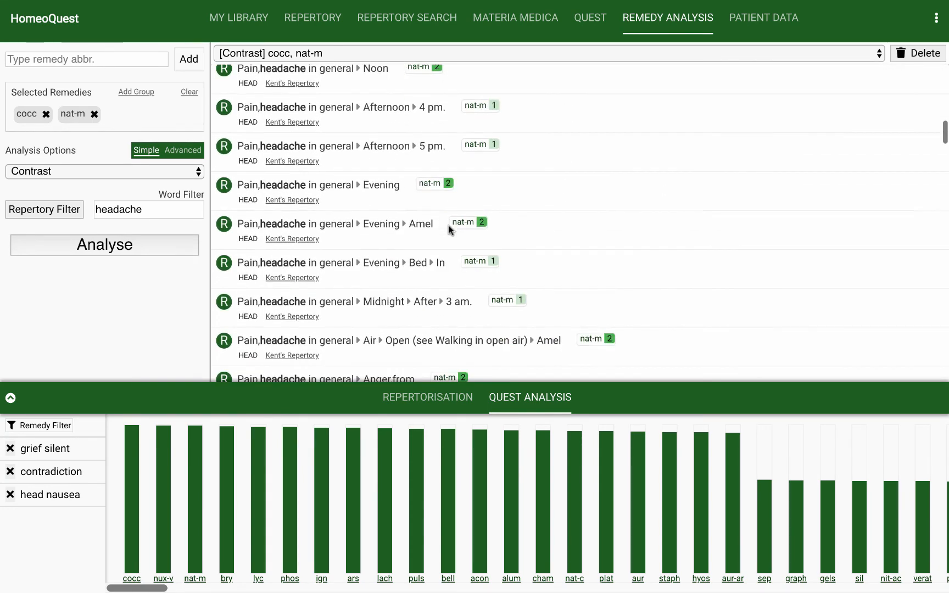
{"action": "scroll", "coordinate": [448, 230], "scroll_direction": "down", "scroll_amount": 3}
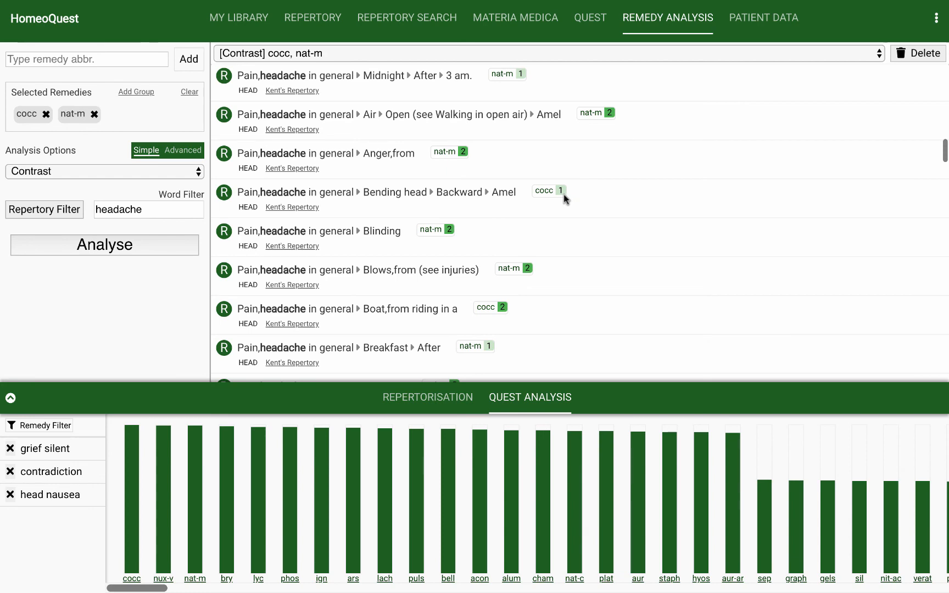
{"action": "scroll", "coordinate": [564, 193], "scroll_direction": "down", "scroll_amount": 3}
{"action": "scroll", "coordinate": [563, 193], "scroll_direction": "down", "scroll_amount": 10}
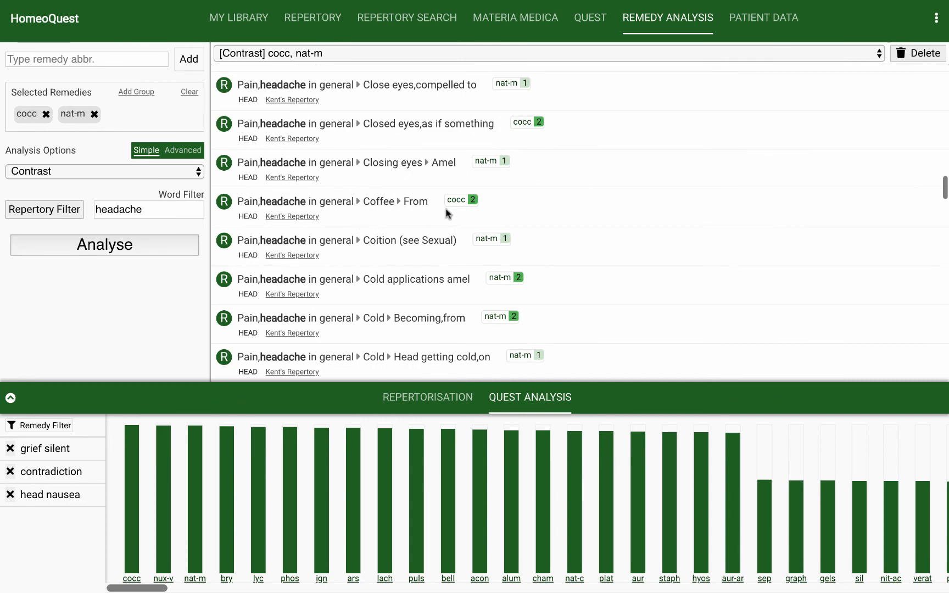
{"action": "scroll", "coordinate": [388, 227], "scroll_direction": "down", "scroll_amount": 5}
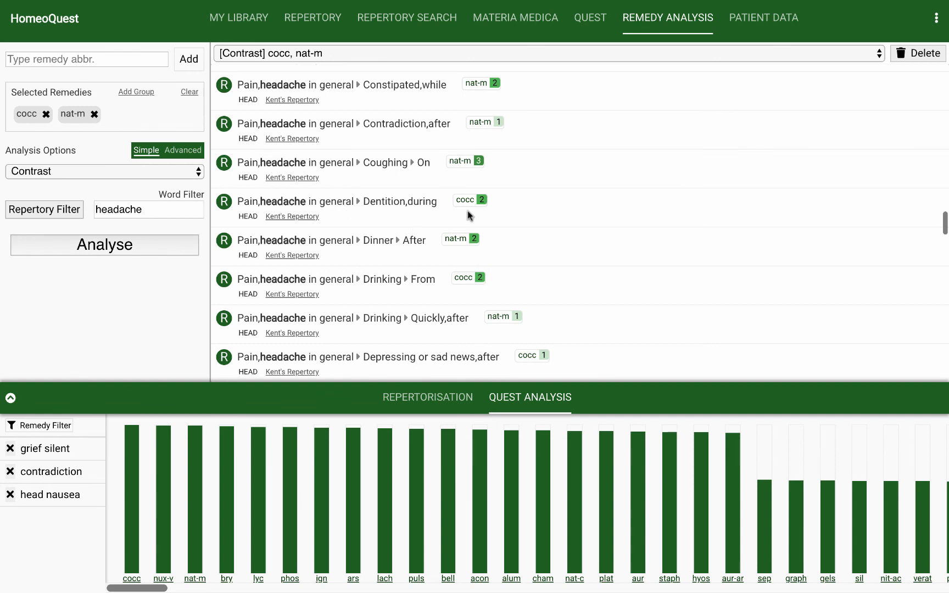
{"action": "scroll", "coordinate": [467, 211], "scroll_direction": "down", "scroll_amount": 1}
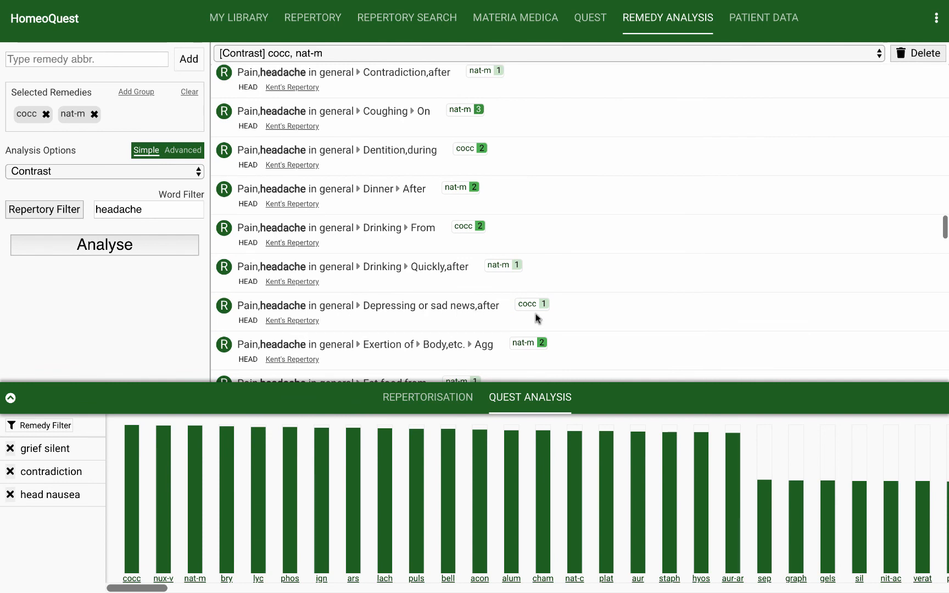
{"action": "scroll", "coordinate": [341, 264], "scroll_direction": "down", "scroll_amount": 4}
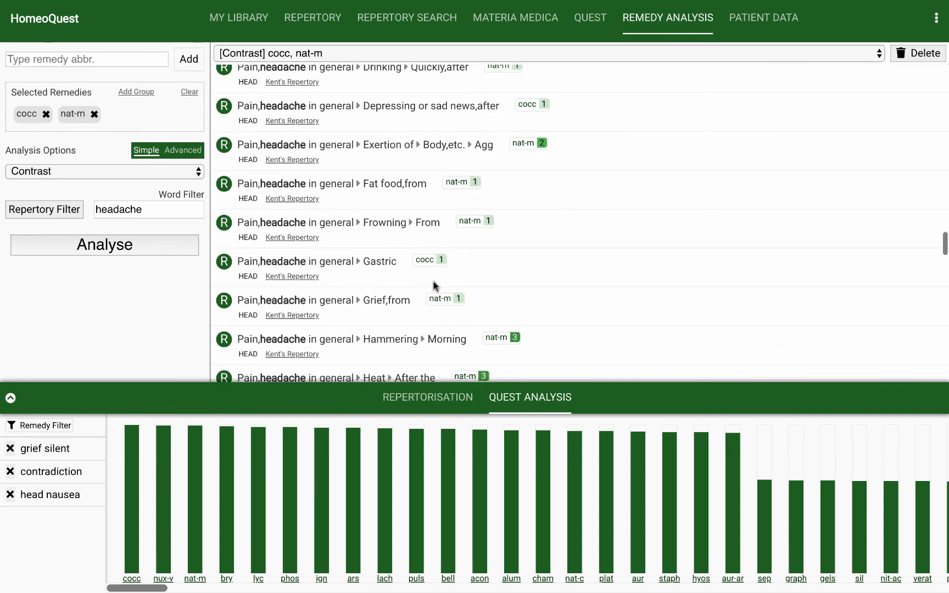
Step: Compare the further cocc and nat-m headache rubrics, from grief, heat and hysterical headache through the looking and lying modalities
{"action": "scroll", "coordinate": [433, 281], "scroll_direction": "down", "scroll_amount": 3}
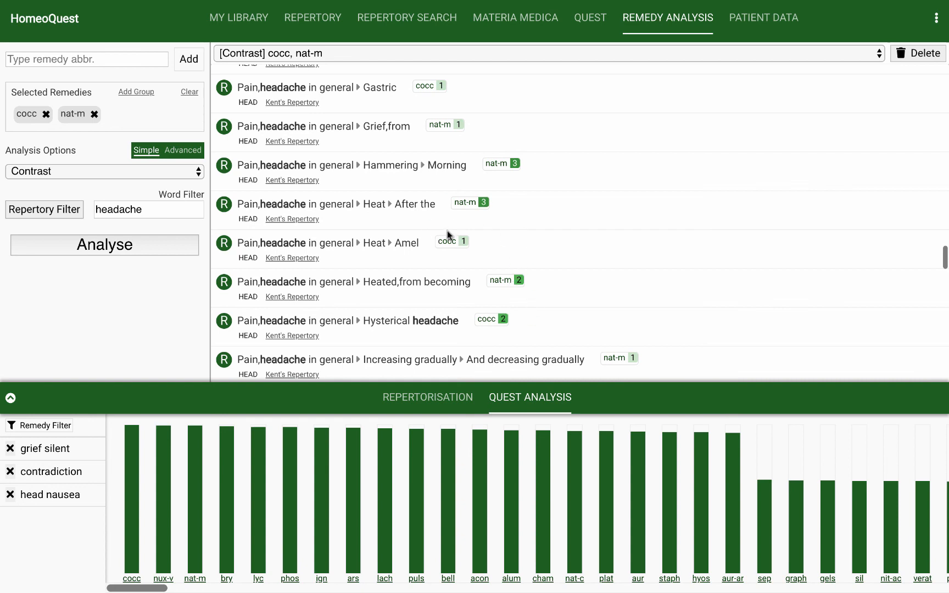
{"action": "scroll", "coordinate": [469, 281], "scroll_direction": "down", "scroll_amount": 2}
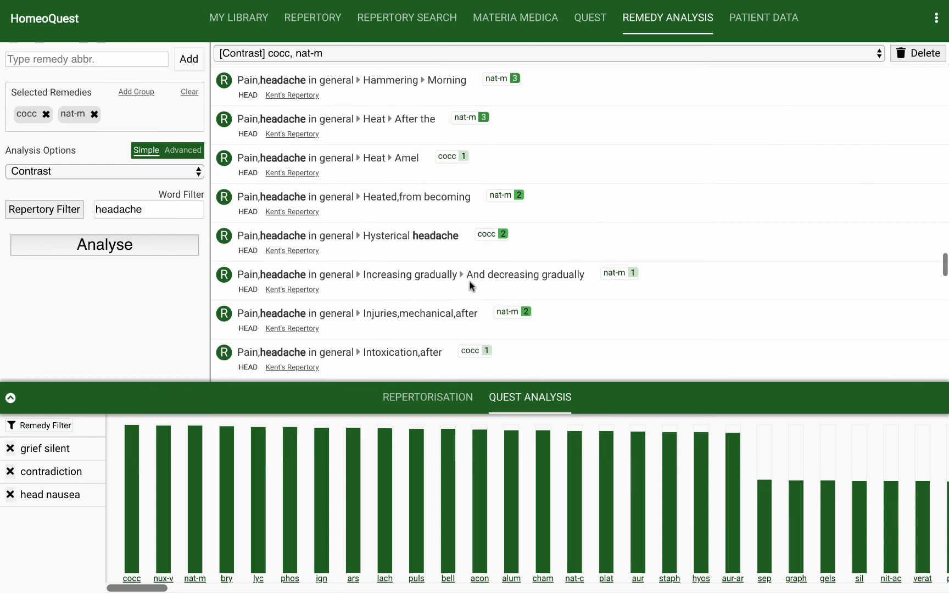
{"action": "scroll", "coordinate": [469, 281], "scroll_direction": "down", "scroll_amount": 1}
{"action": "scroll", "coordinate": [469, 285], "scroll_direction": "down", "scroll_amount": 3}
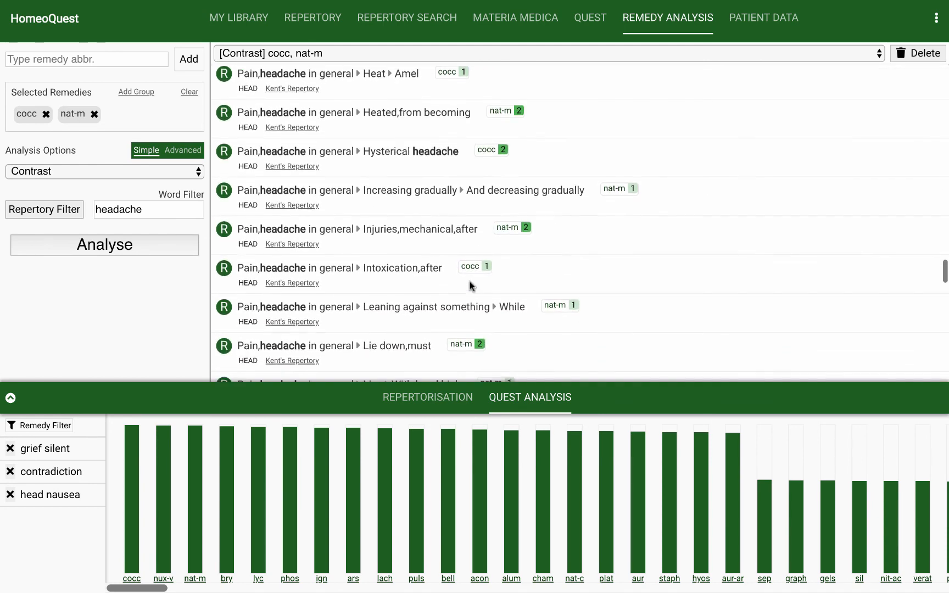
{"action": "scroll", "coordinate": [469, 281], "scroll_direction": "down", "scroll_amount": 2}
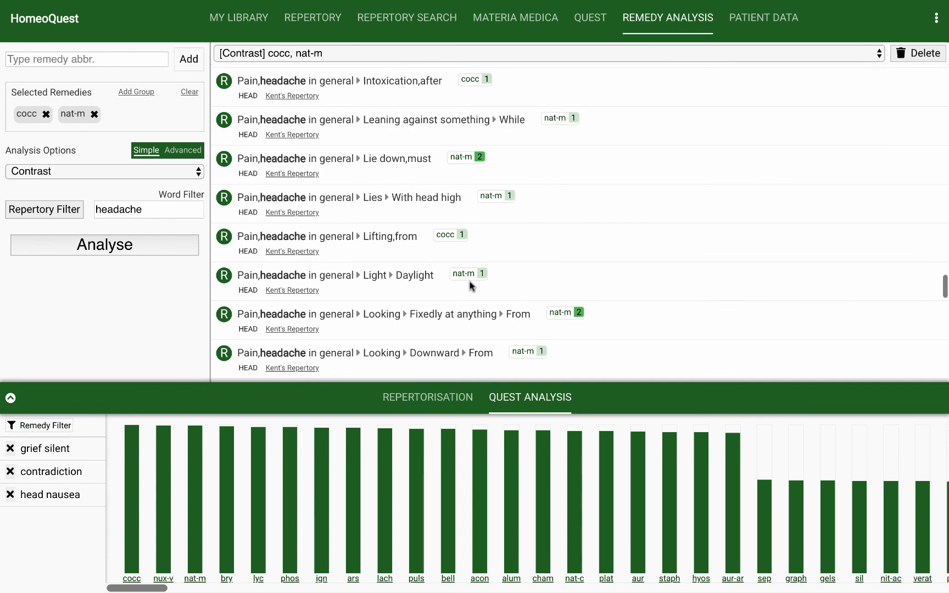
{"action": "scroll", "coordinate": [469, 281], "scroll_direction": "down", "scroll_amount": 2}
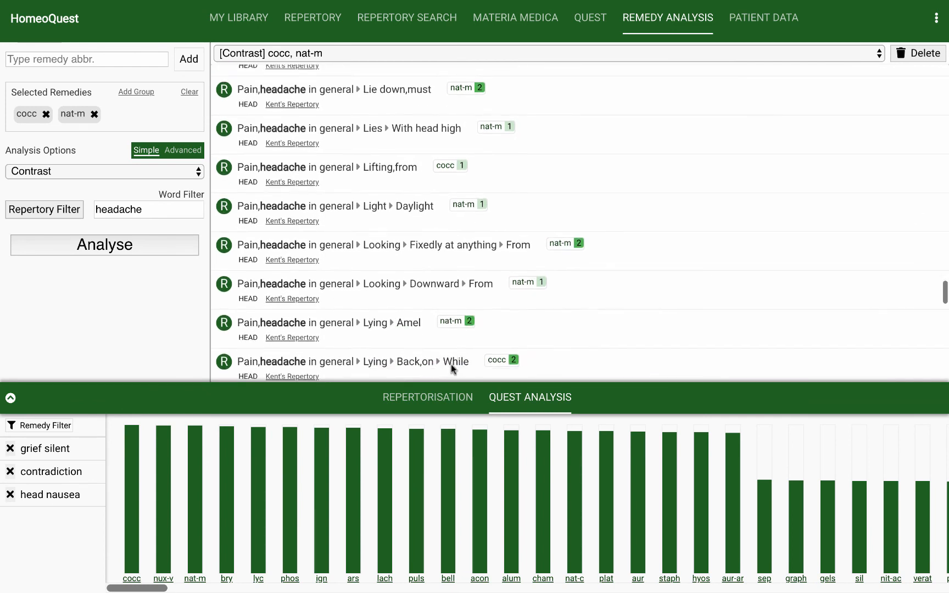
{"action": "scroll", "coordinate": [453, 352], "scroll_direction": "down", "scroll_amount": 1}
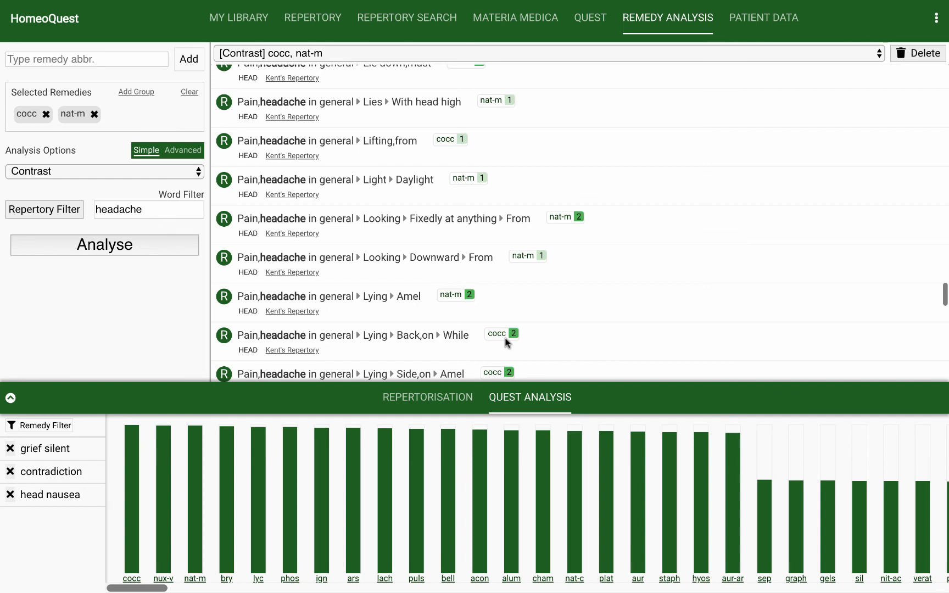
{"action": "scroll", "coordinate": [507, 343], "scroll_direction": "down", "scroll_amount": 1}
{"action": "scroll", "coordinate": [508, 343], "scroll_direction": "down", "scroll_amount": 1}
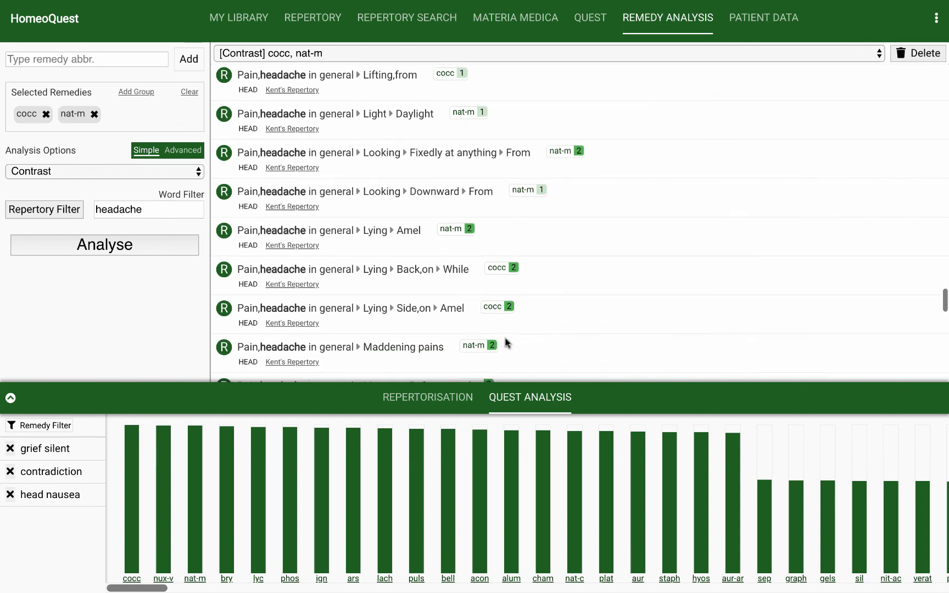